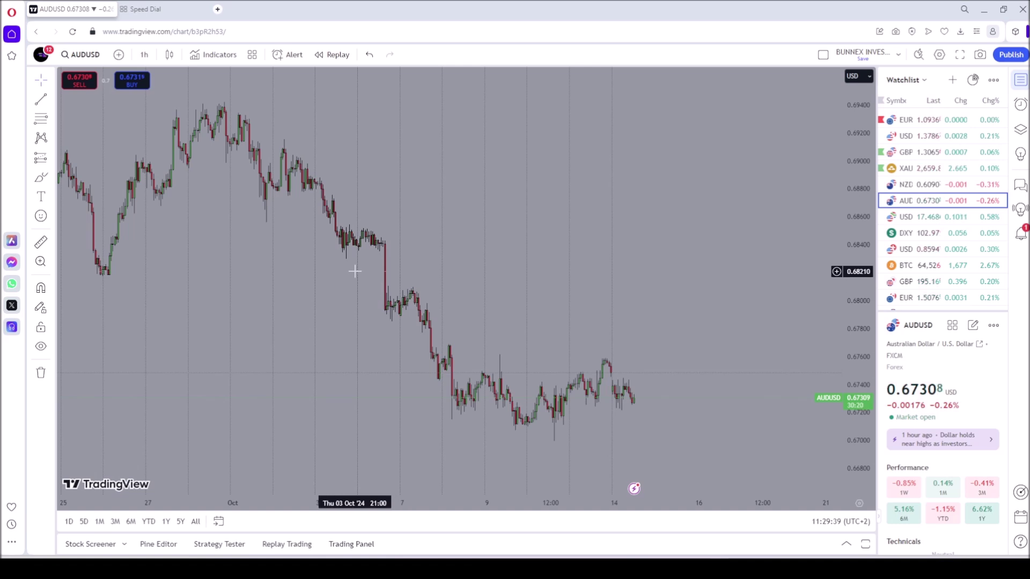
drag(345, 329, 324, 298)
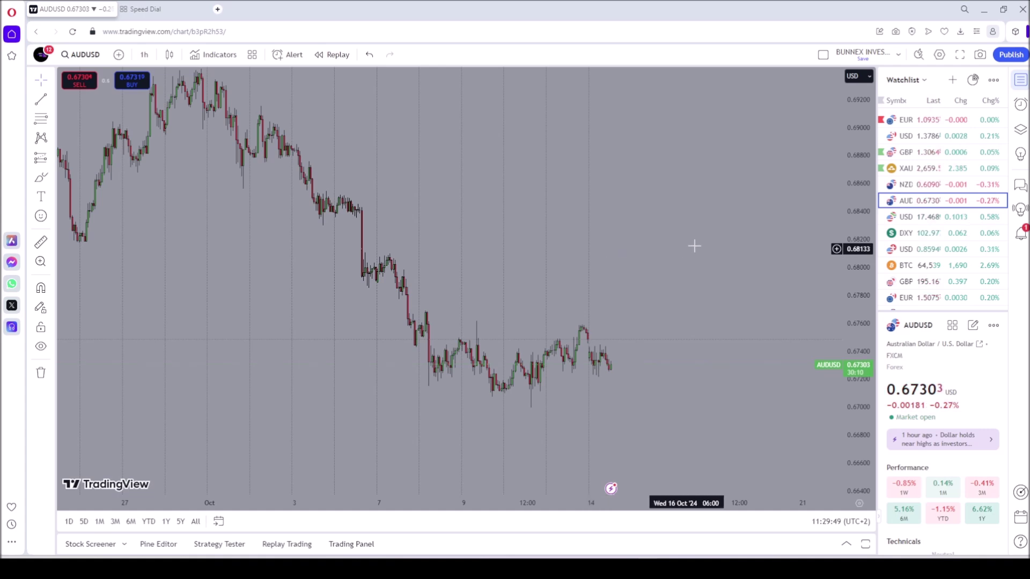
scroll(681, 260, left, 2)
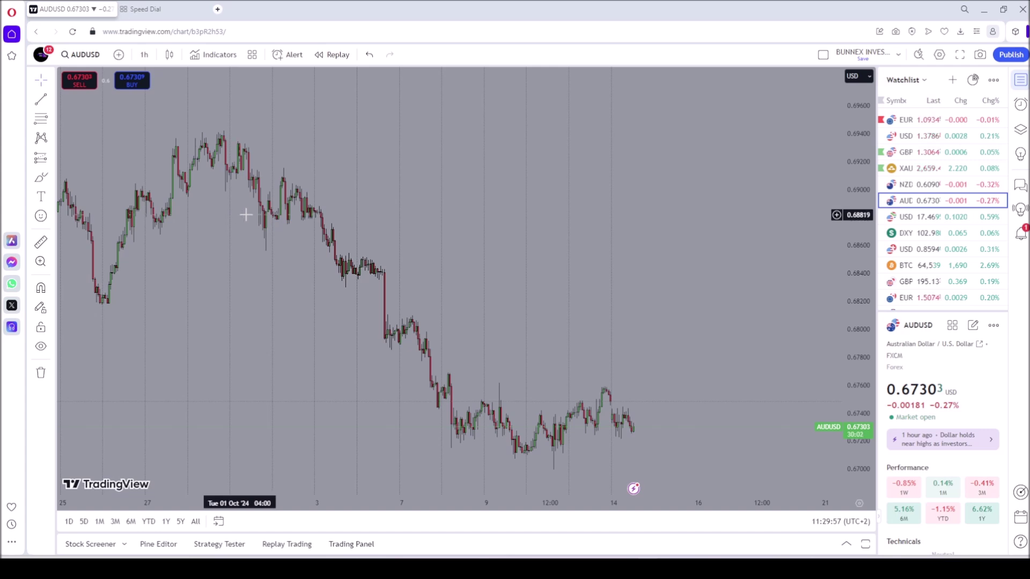
click(1018, 83)
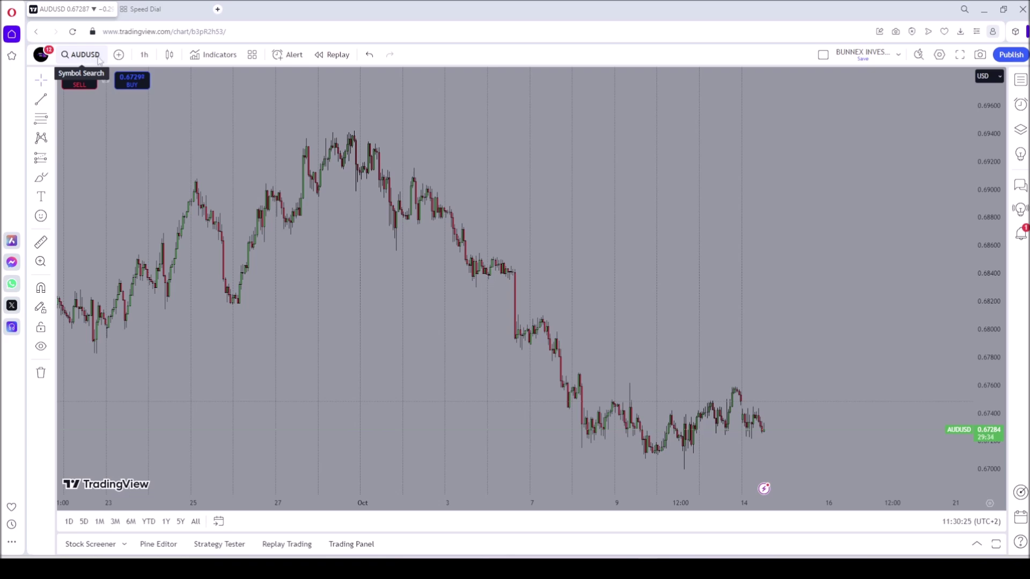
drag(608, 295, 491, 225)
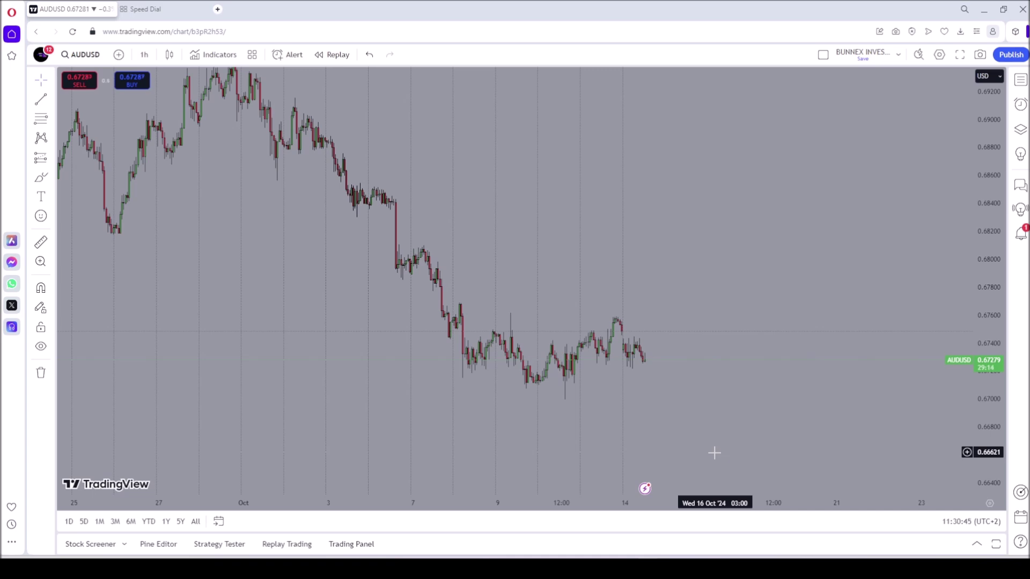
drag(667, 244, 706, 297)
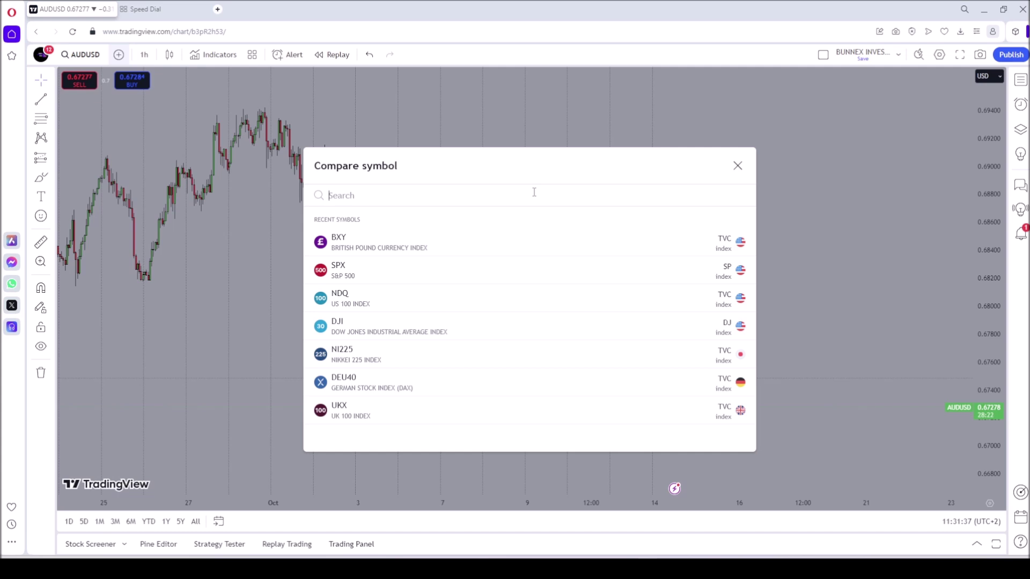
- Overlay the TVC U.S. Dollar Currency Index (DXY) on the AUDUSD chart as a comparison symbol, and remove that overlay again
text(DX)
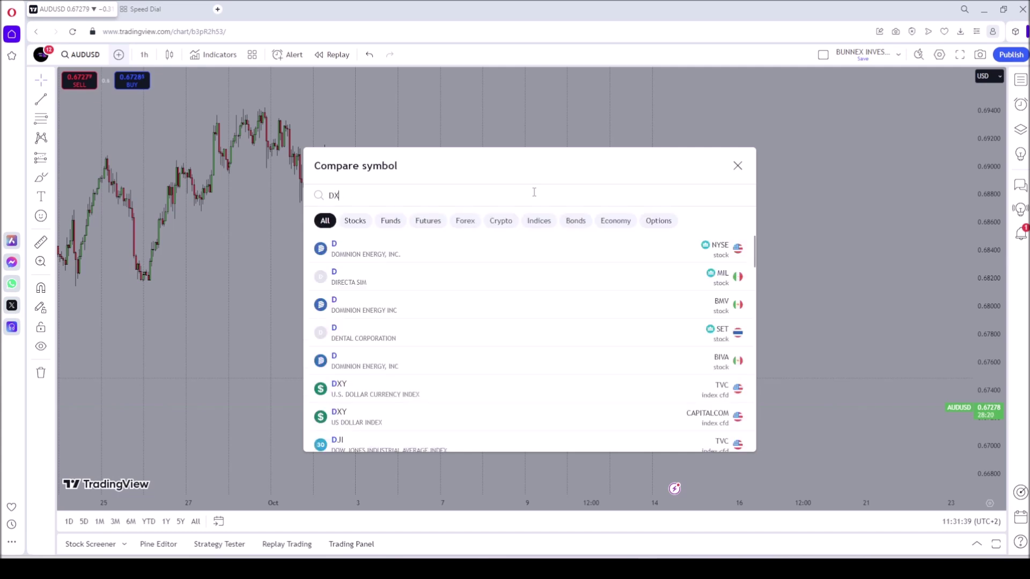
text(Y)
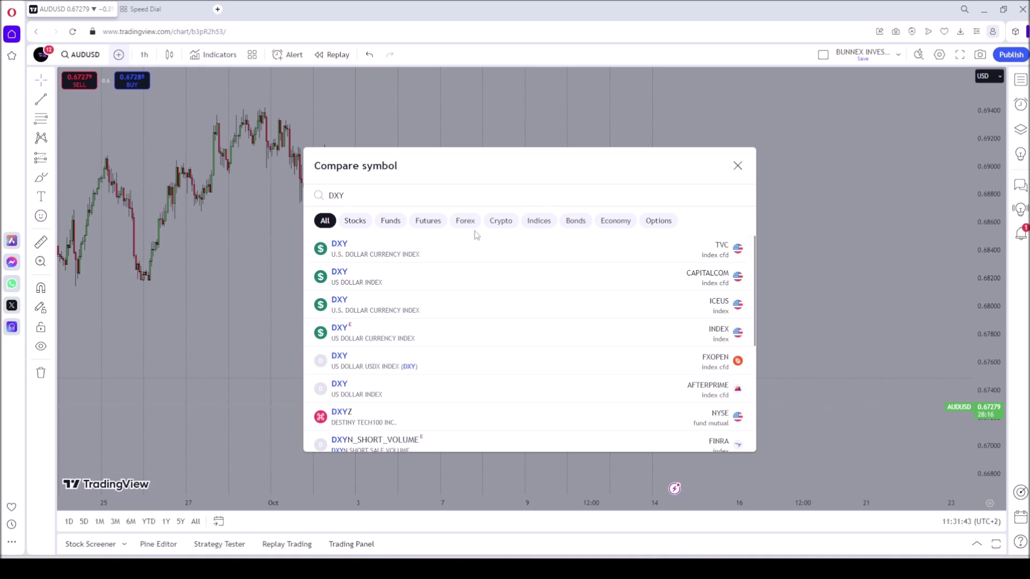
click(466, 250)
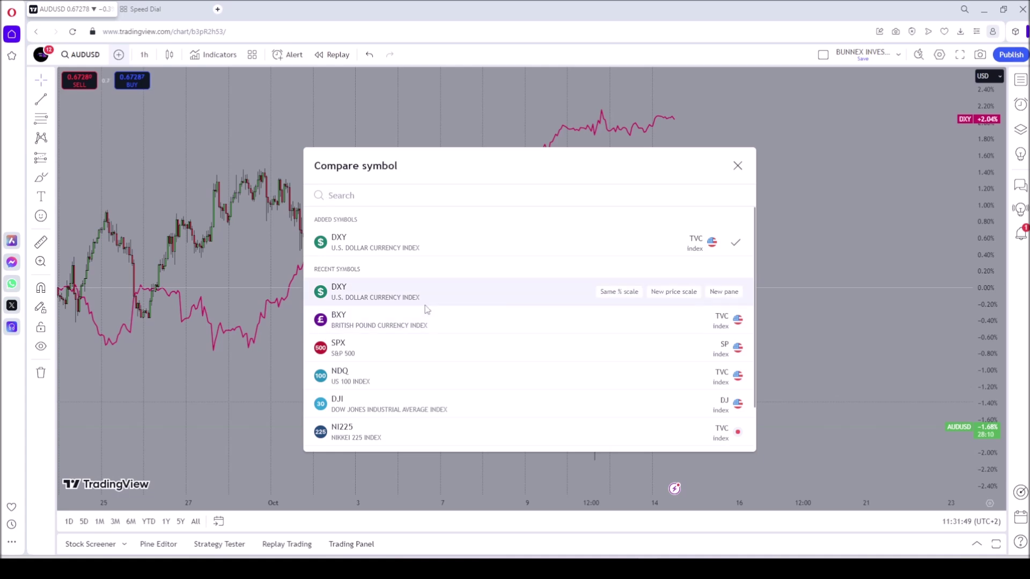
click(737, 166)
right_click(455, 157)
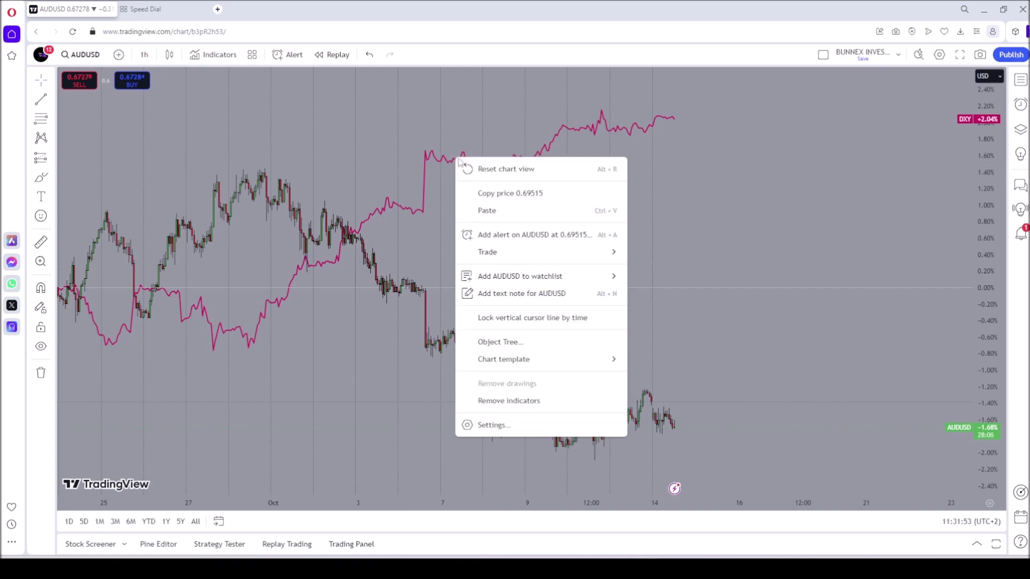
click(510, 402)
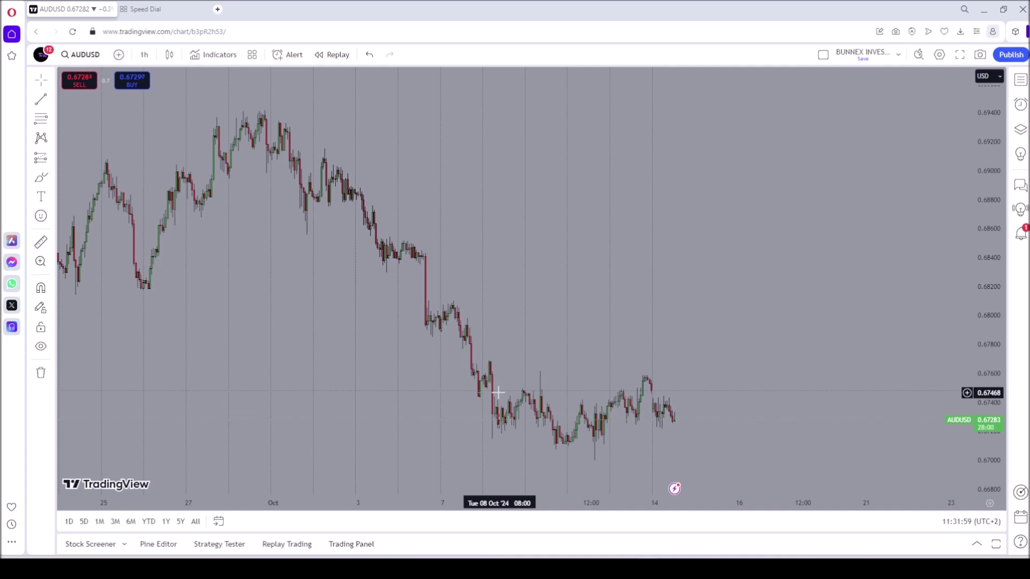
- Add the TVC U.S. Dollar Currency Index (DXY) to the watchlist and open its chart
click(1021, 79)
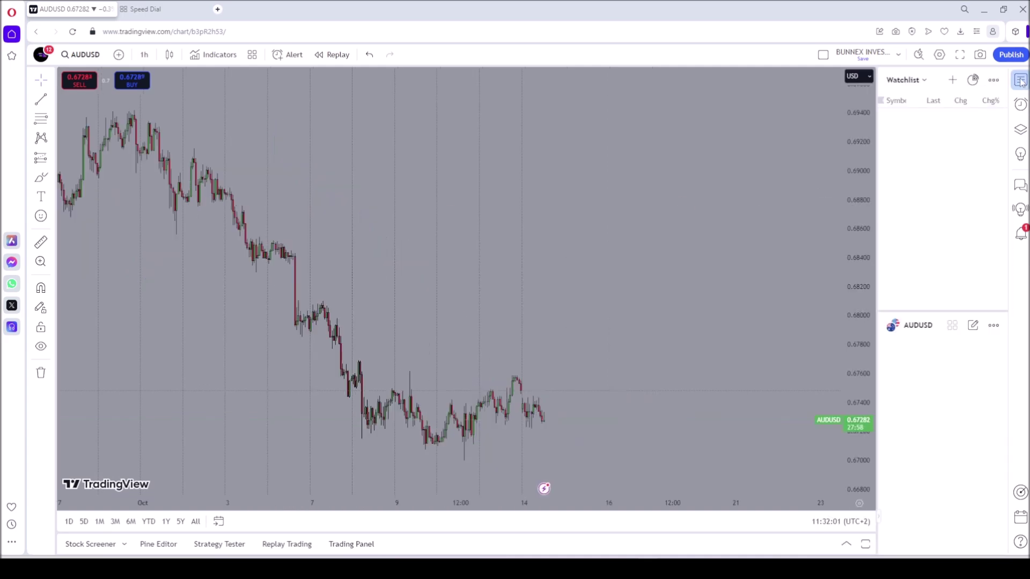
click(953, 81)
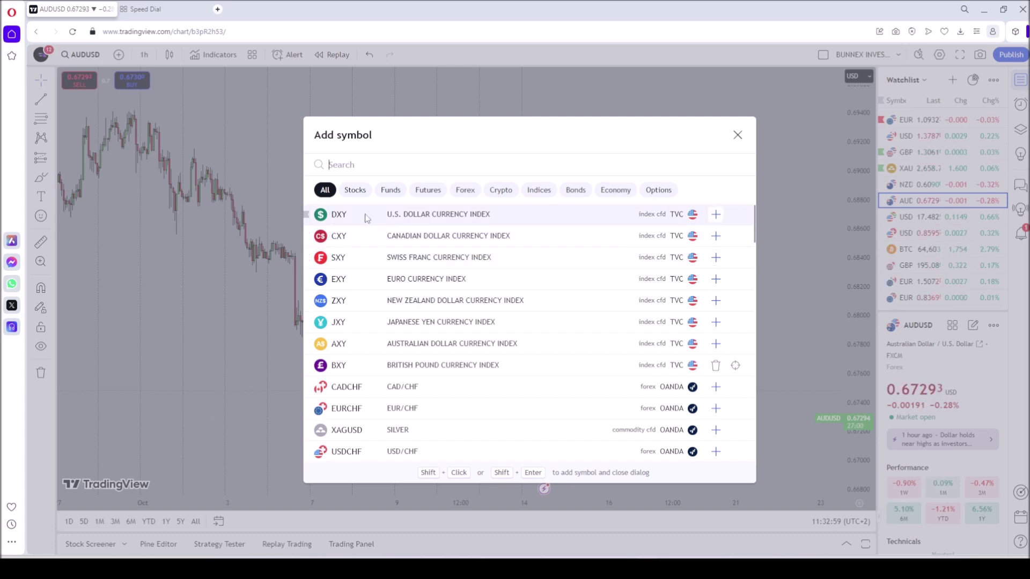
click(374, 219)
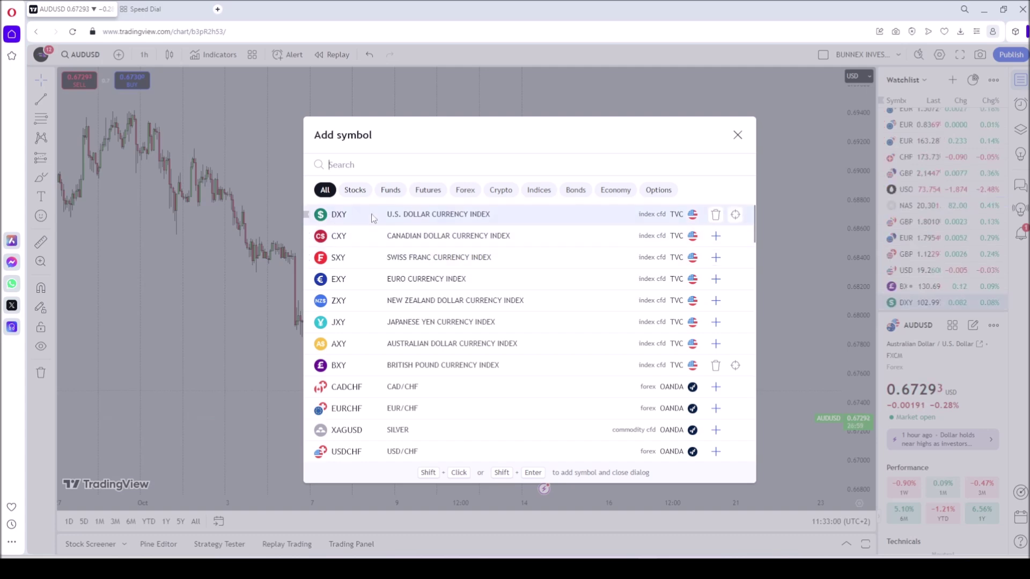
click(429, 219)
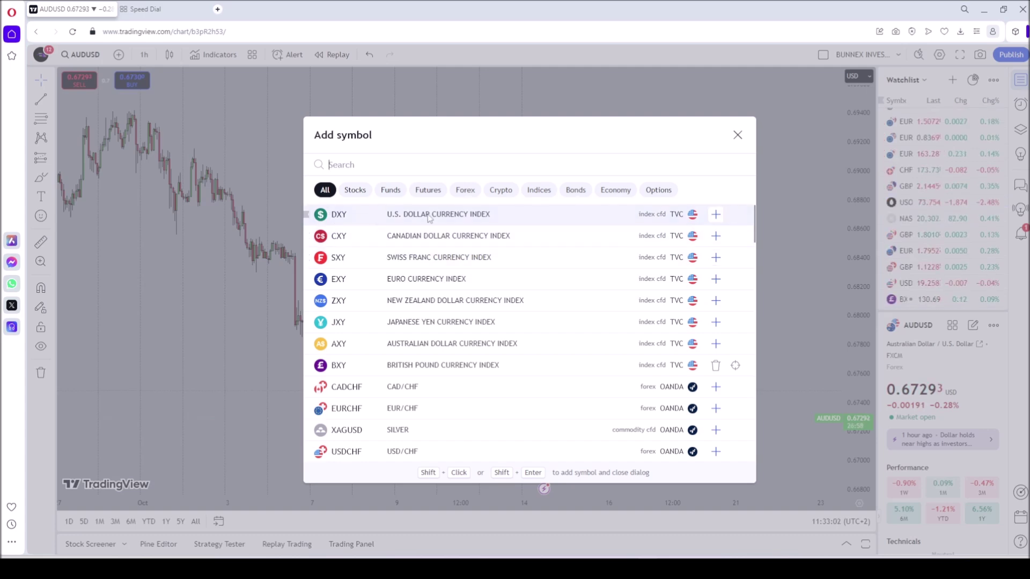
click(717, 215)
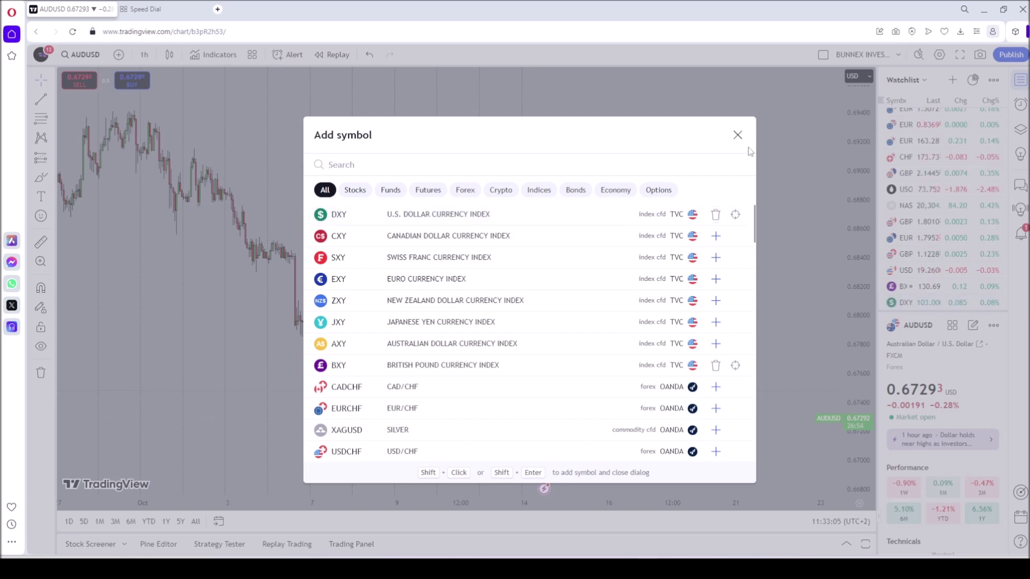
click(733, 138)
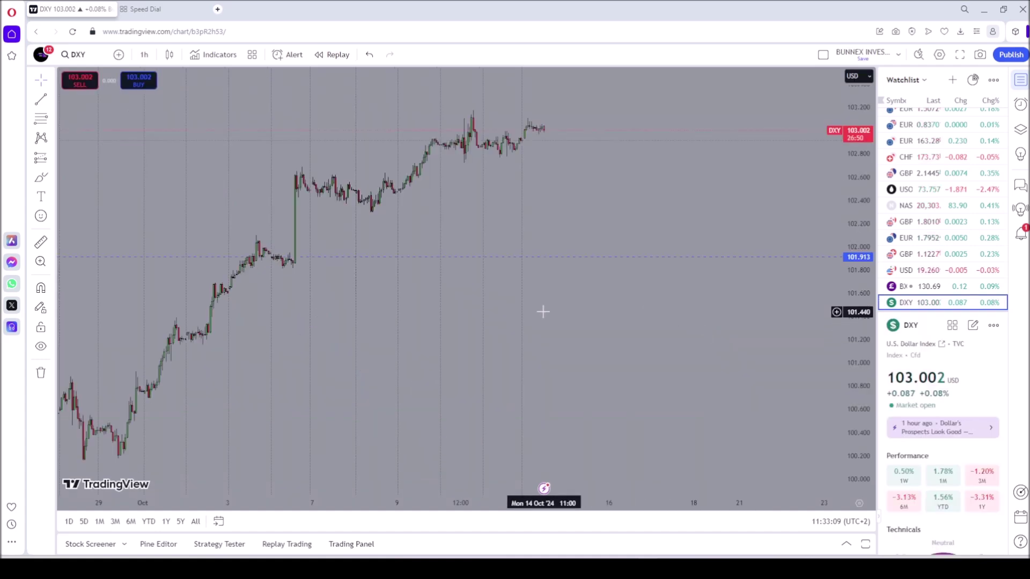
- Switch the DXY chart to the 1 day timeframe
drag(619, 304, 655, 301)
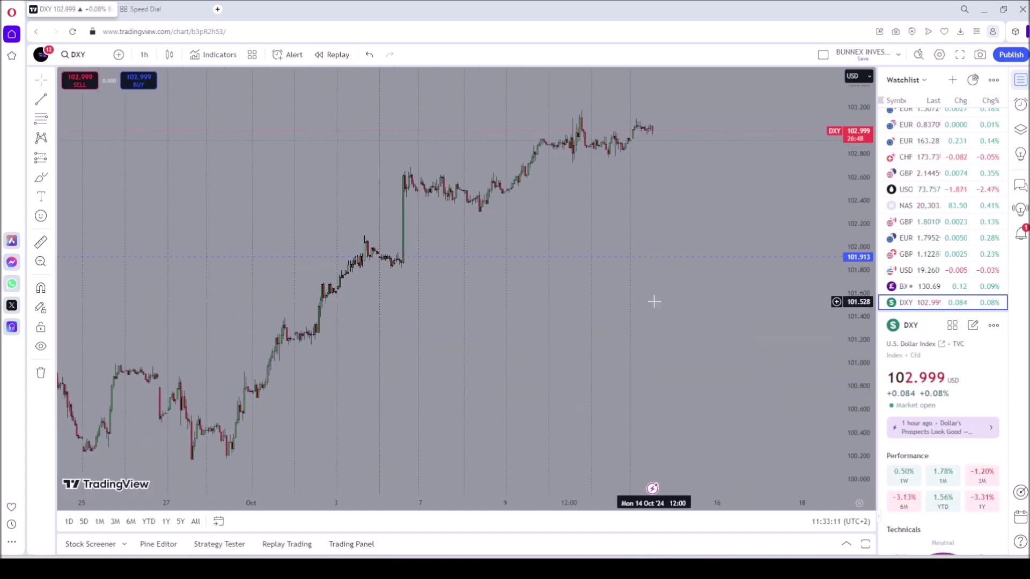
drag(772, 320, 738, 291)
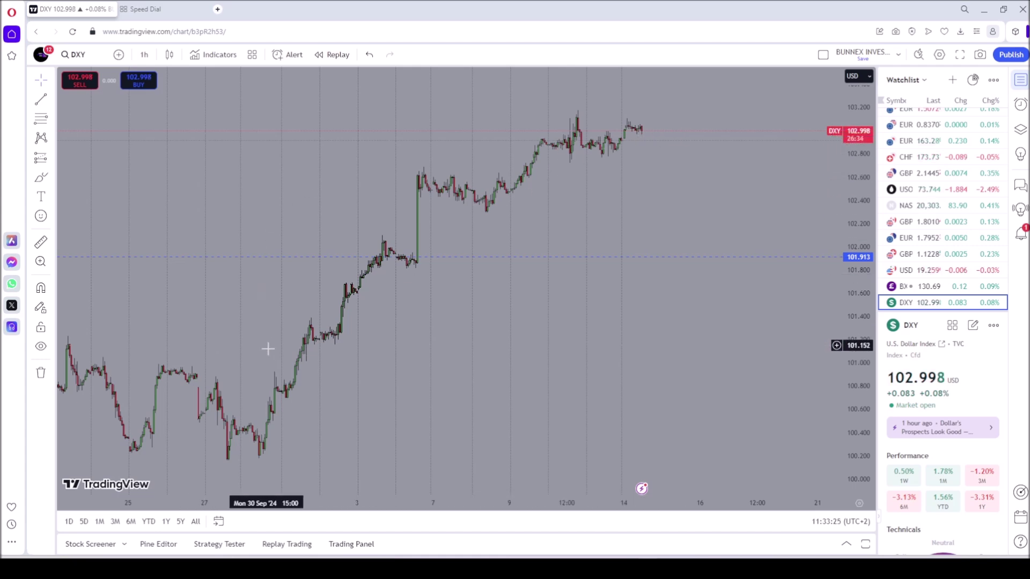
click(144, 55)
scroll(184, 482, down, 1)
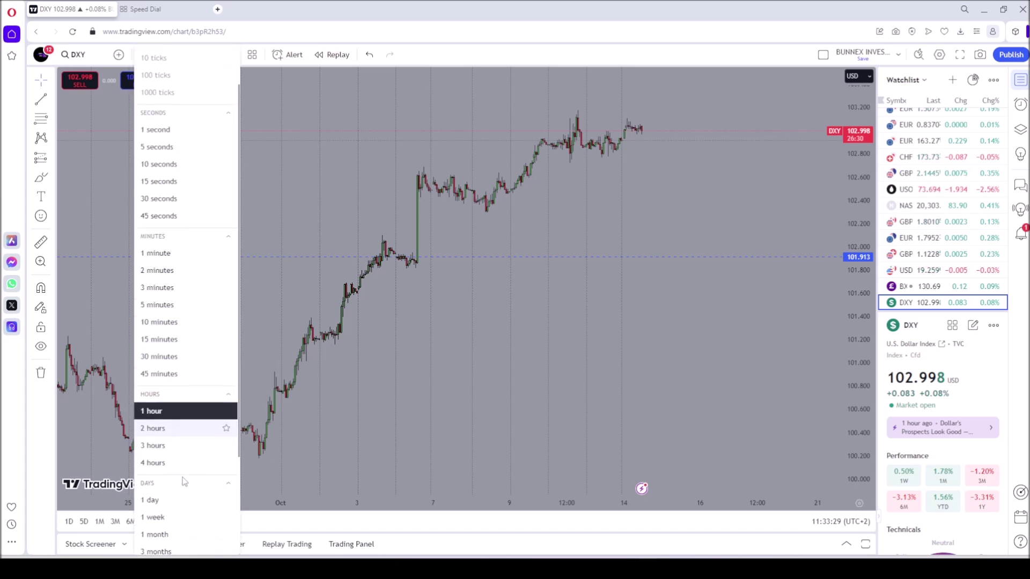
click(169, 500)
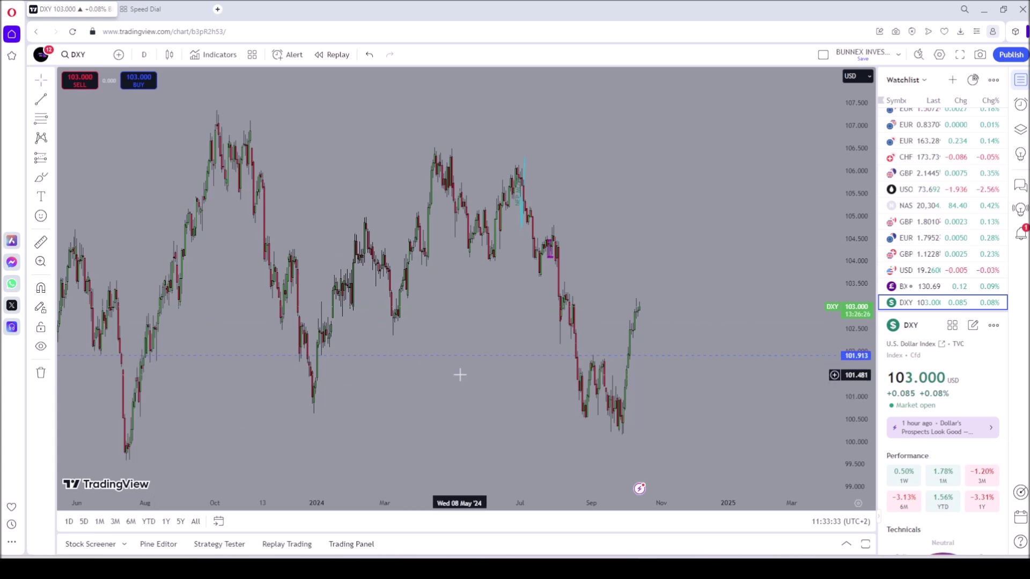
- Remove all existing drawings from the DXY daily chart
right_click(484, 312)
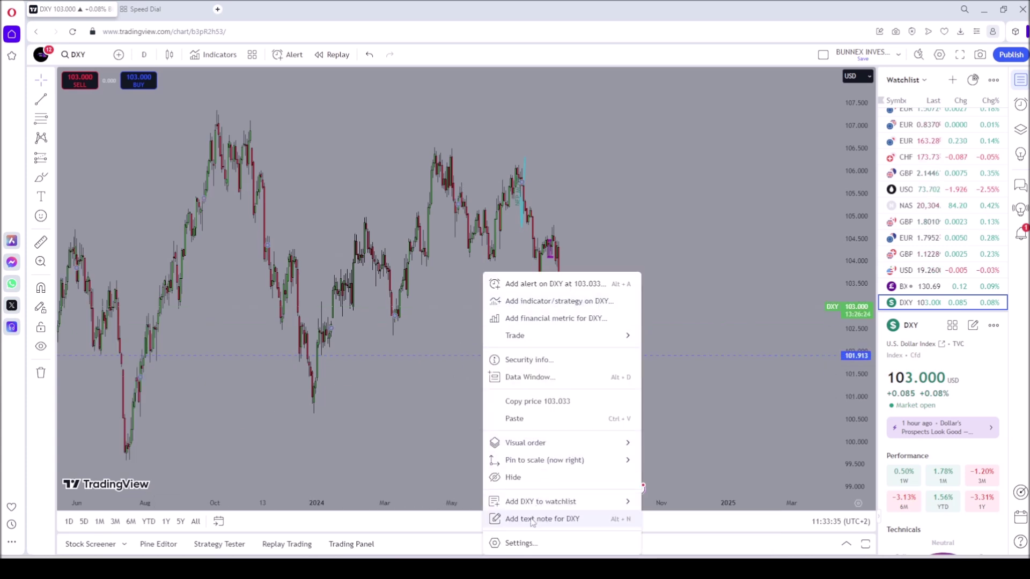
mouse_move(524, 490)
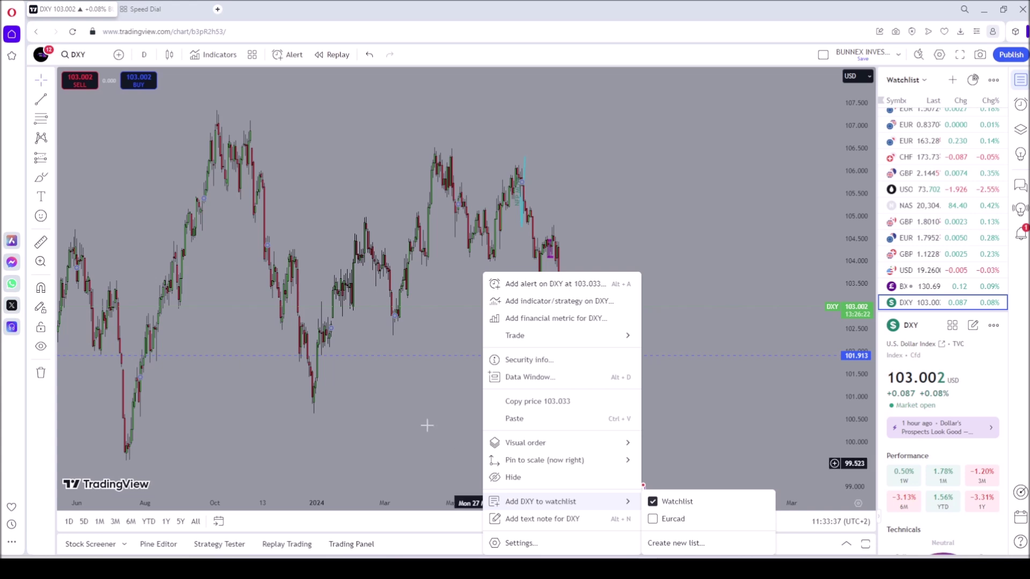
right_click(411, 387)
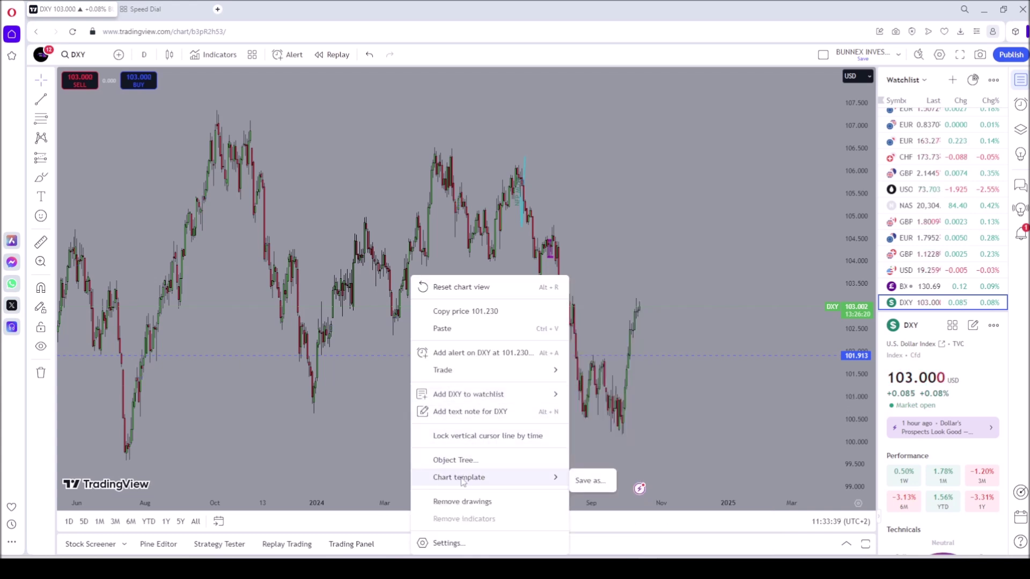
click(448, 500)
- Draw a horizontal ray from the September 2024 swing high at about 101.78
drag(476, 388, 425, 387)
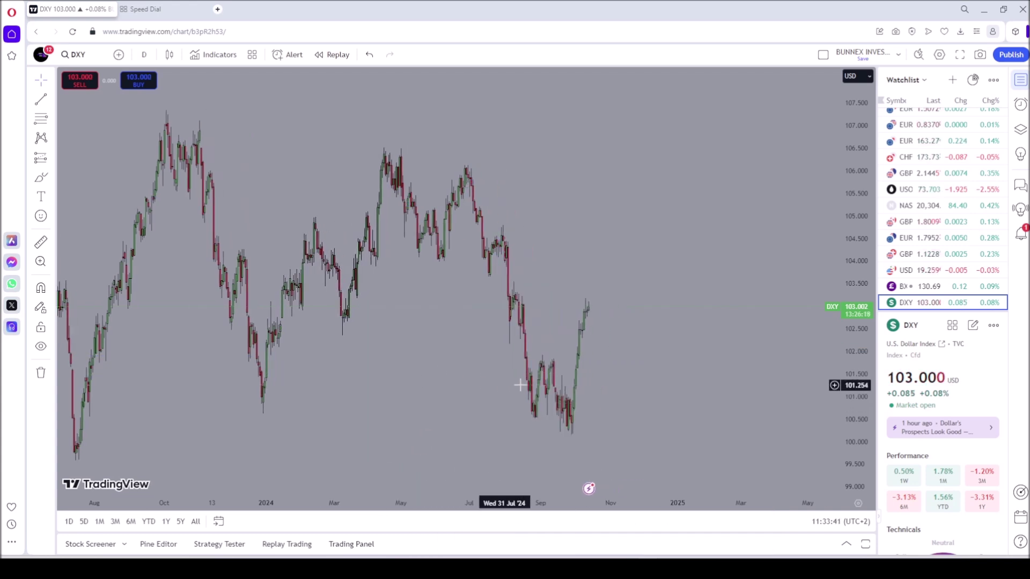
scroll(620, 321, up, 2)
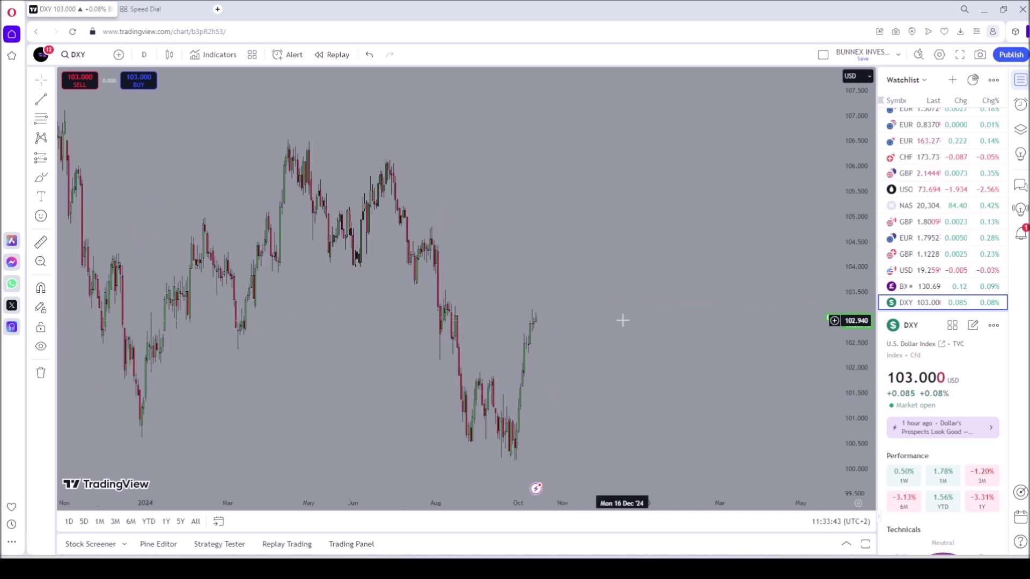
mouse_move(623, 321)
mouse_down()
mouse_move(574, 338)
mouse_move(638, 325)
mouse_up()
scroll(638, 325, up, 1)
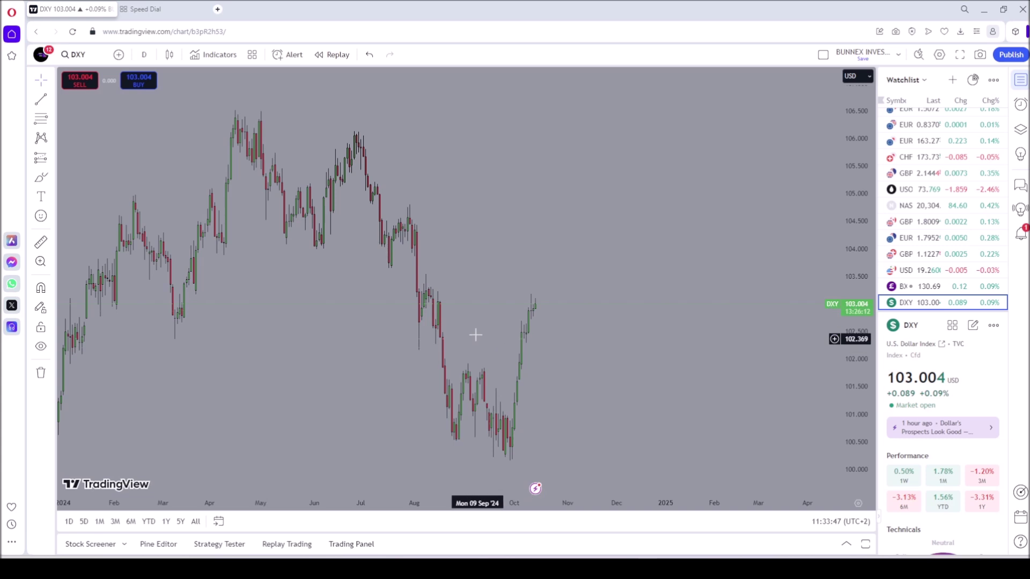
click(52, 102)
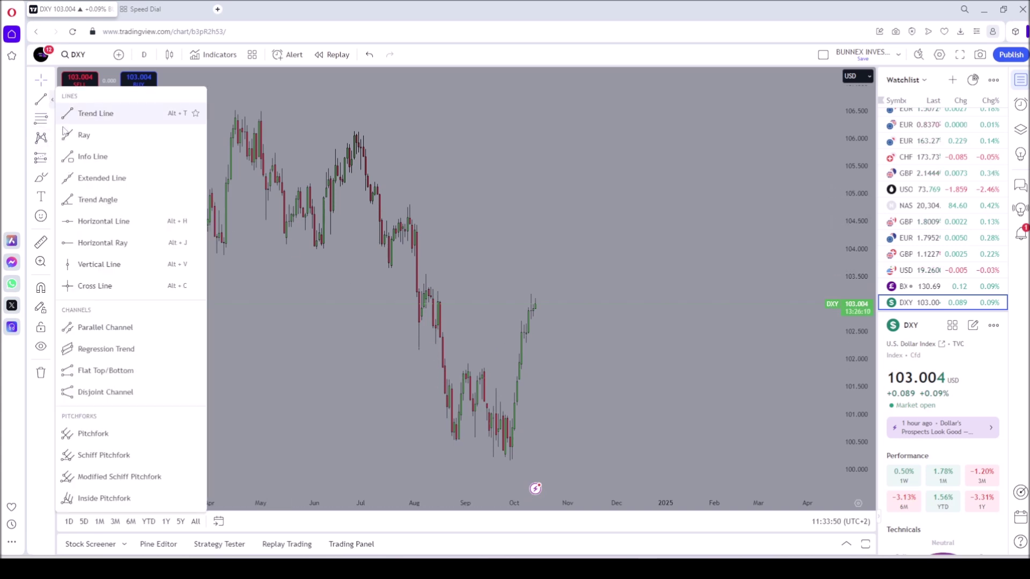
click(80, 243)
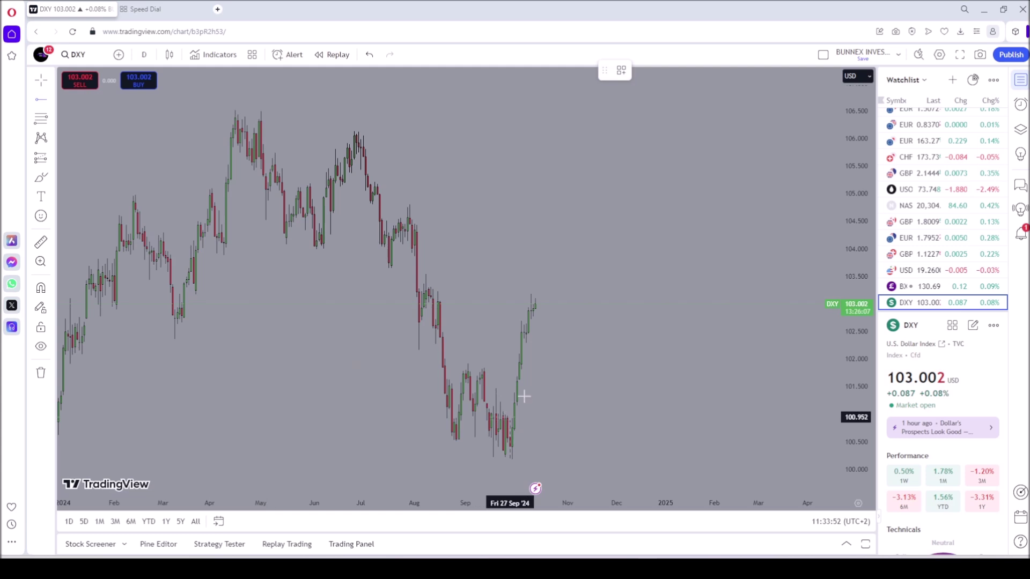
click(489, 372)
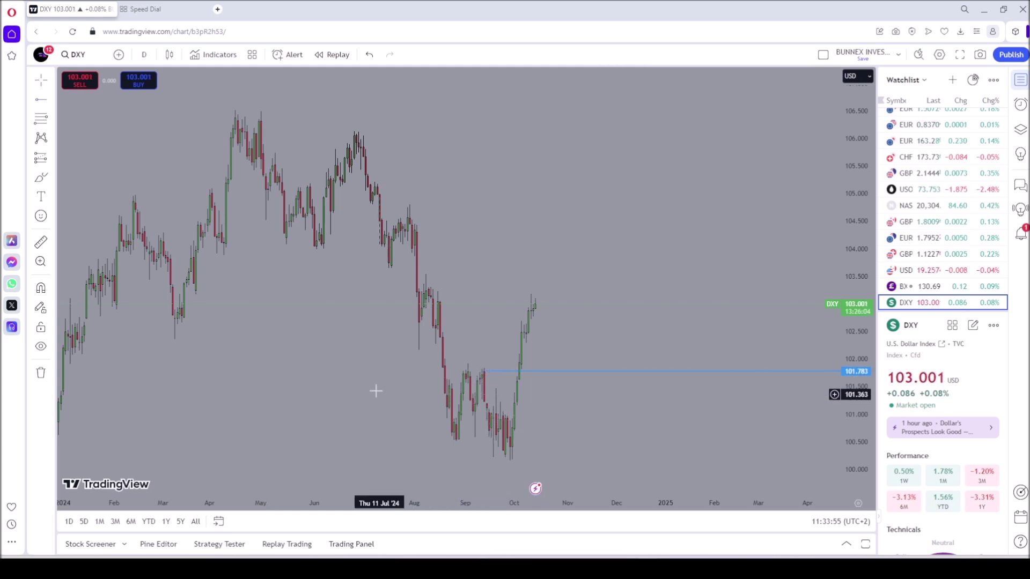
- Draw rectangles around the three successive down-legs from about July to late August 2024, the last spanning about 103.21 to 100.45
click(52, 182)
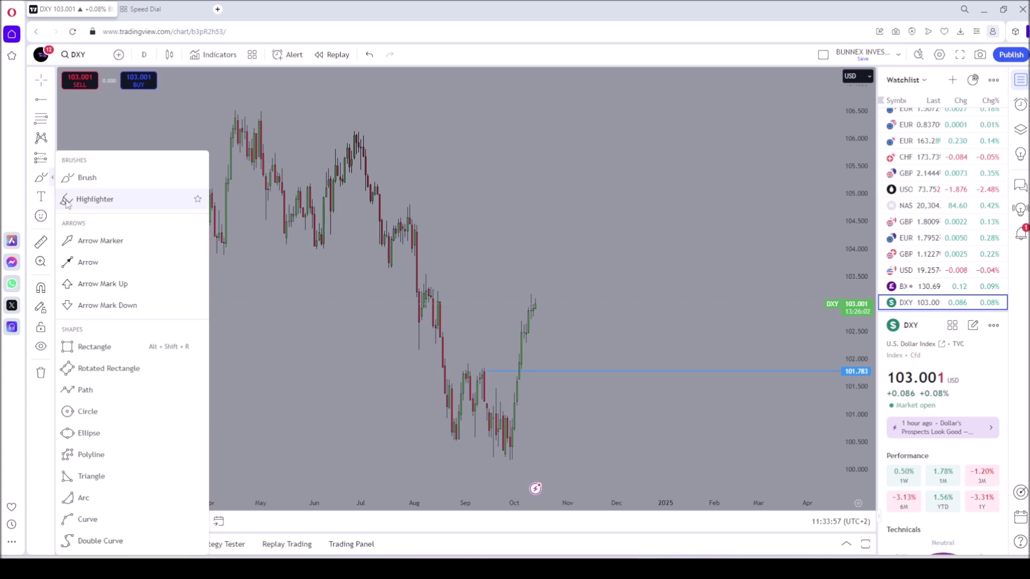
click(78, 342)
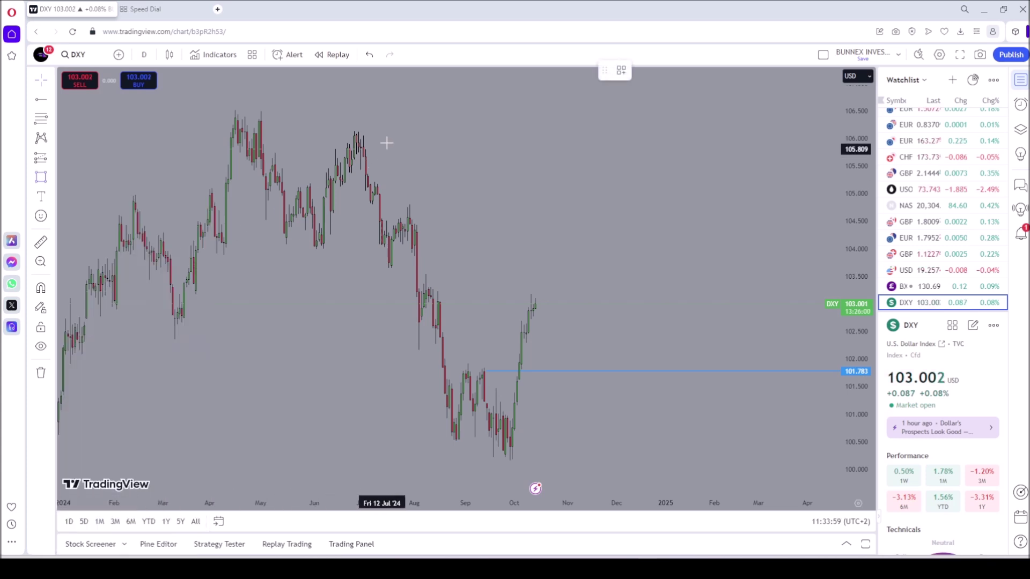
drag(356, 133, 402, 276)
click(74, 222)
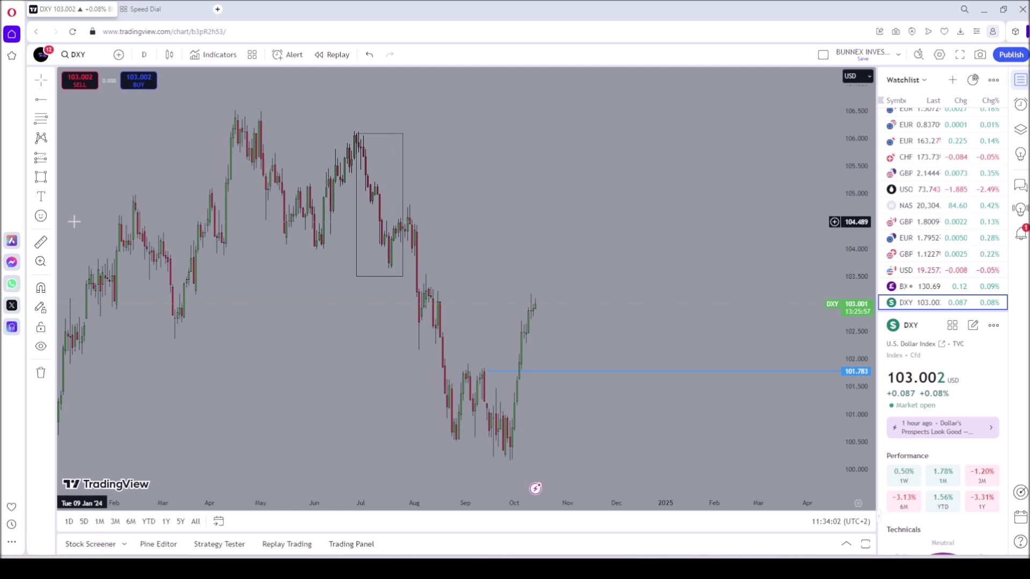
click(42, 177)
mouse_move(409, 221)
mouse_down()
mouse_move(427, 273)
mouse_move(416, 336)
mouse_move(431, 335)
mouse_up()
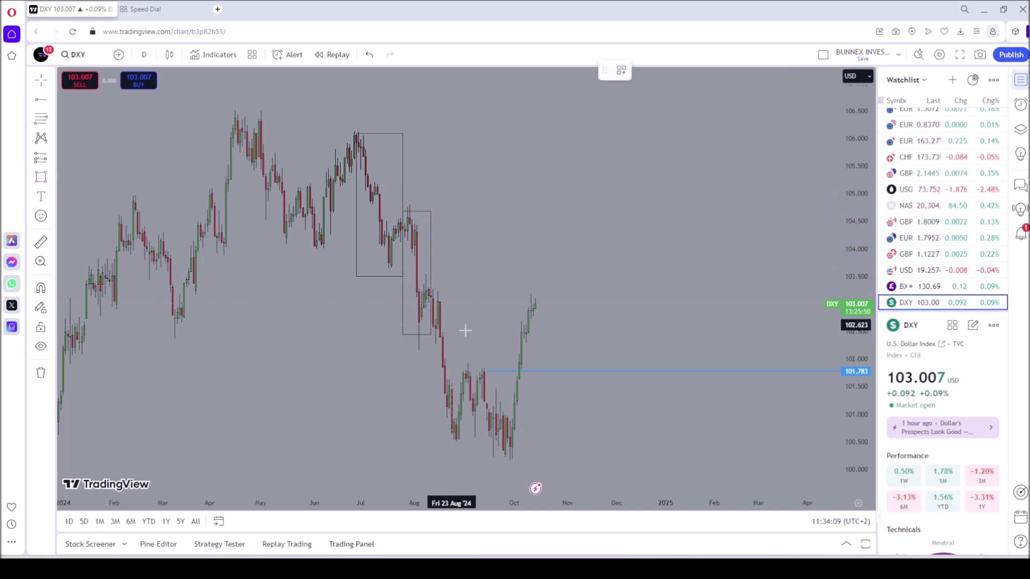
drag(428, 293, 456, 444)
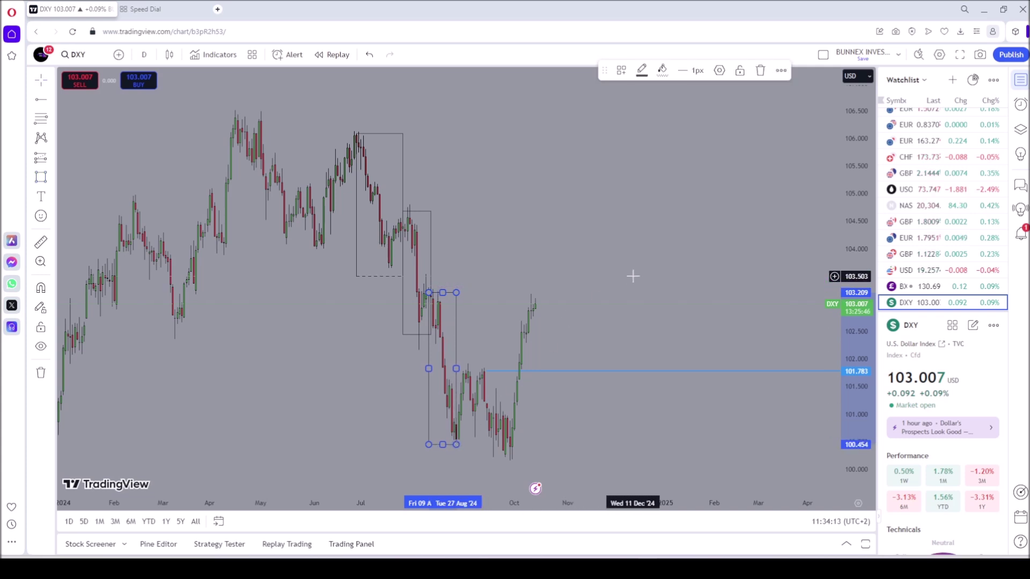
scroll(635, 275, up, 3)
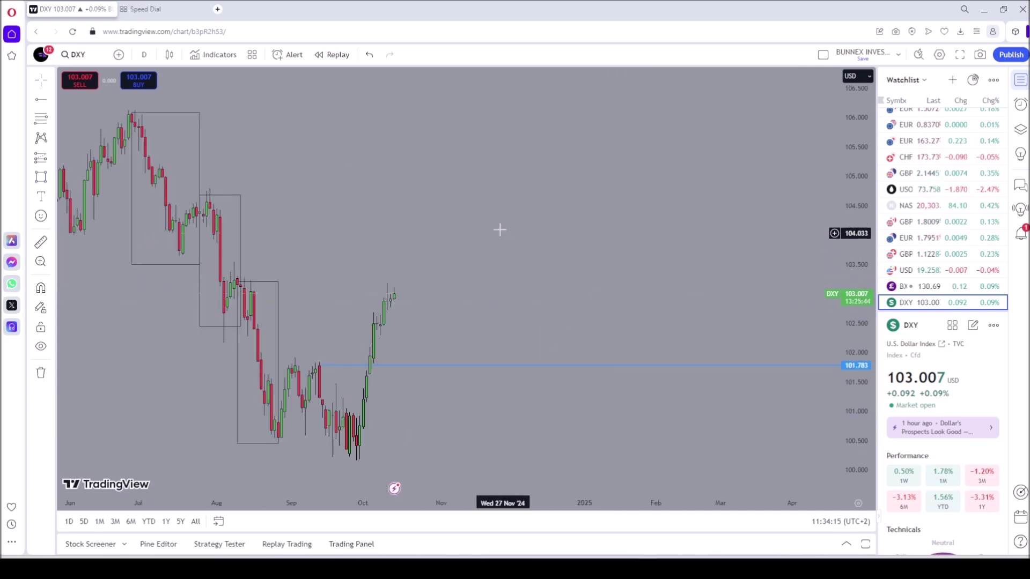
- Draw a projected price path with two trend lines, from about 102.99 down to about 101.8 at the horizontal ray and up to about 104.8
drag(498, 230, 597, 253)
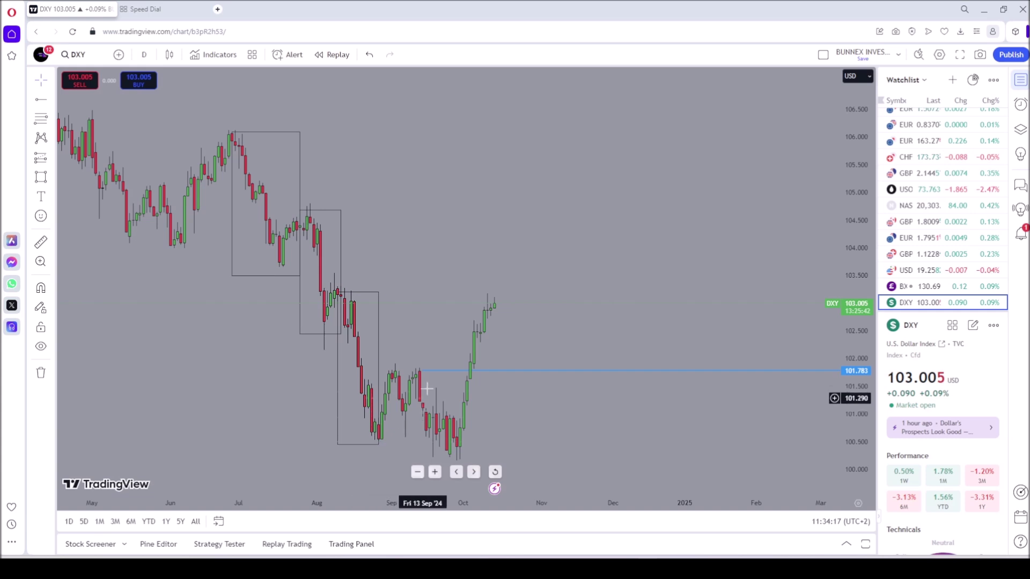
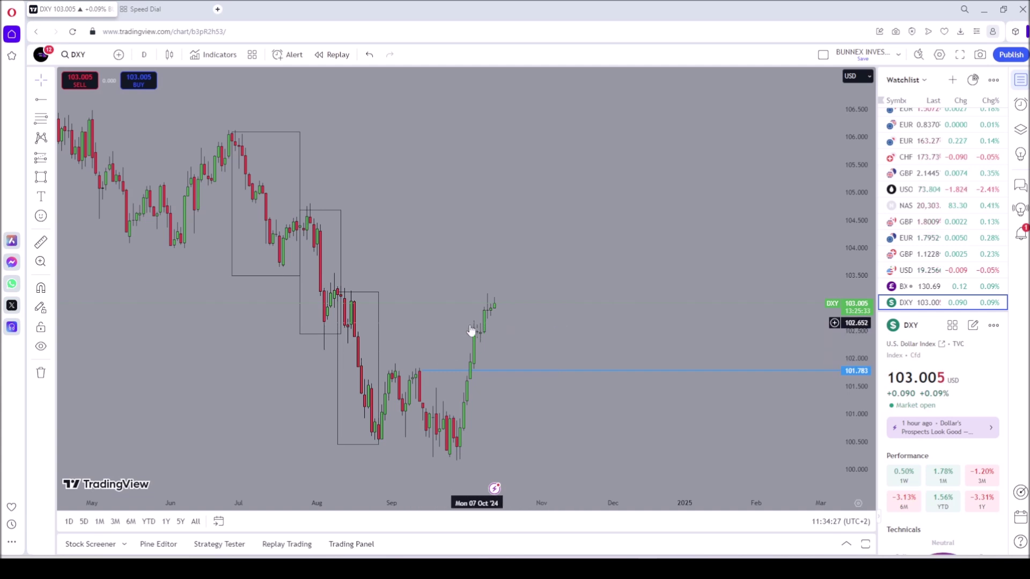
click(53, 100)
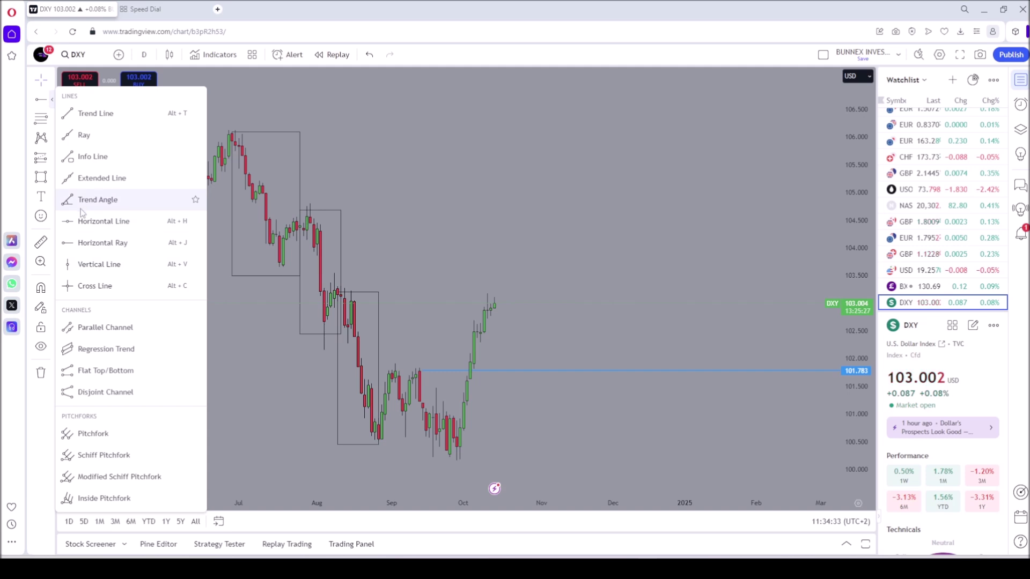
click(96, 114)
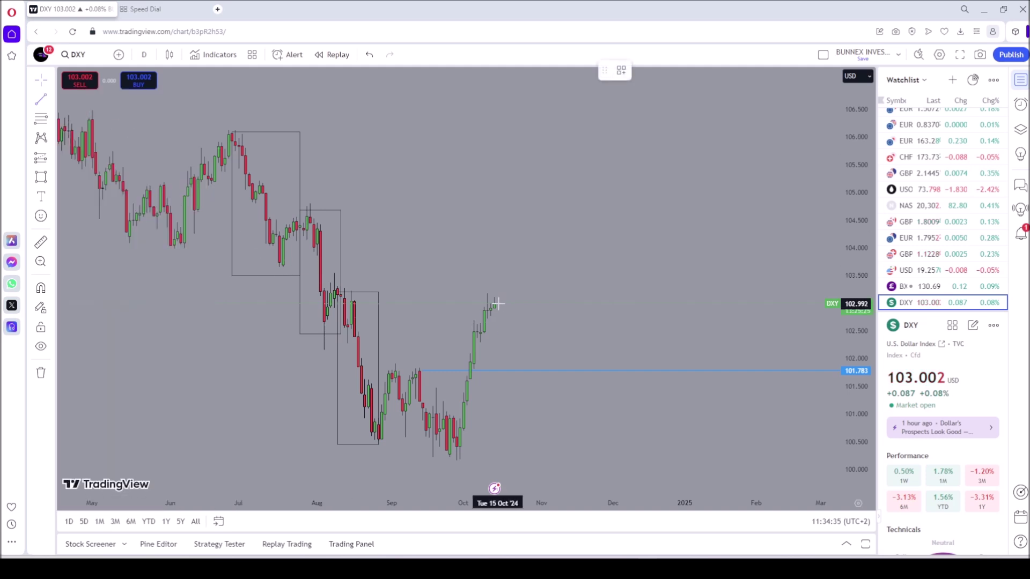
click(498, 304)
click(511, 369)
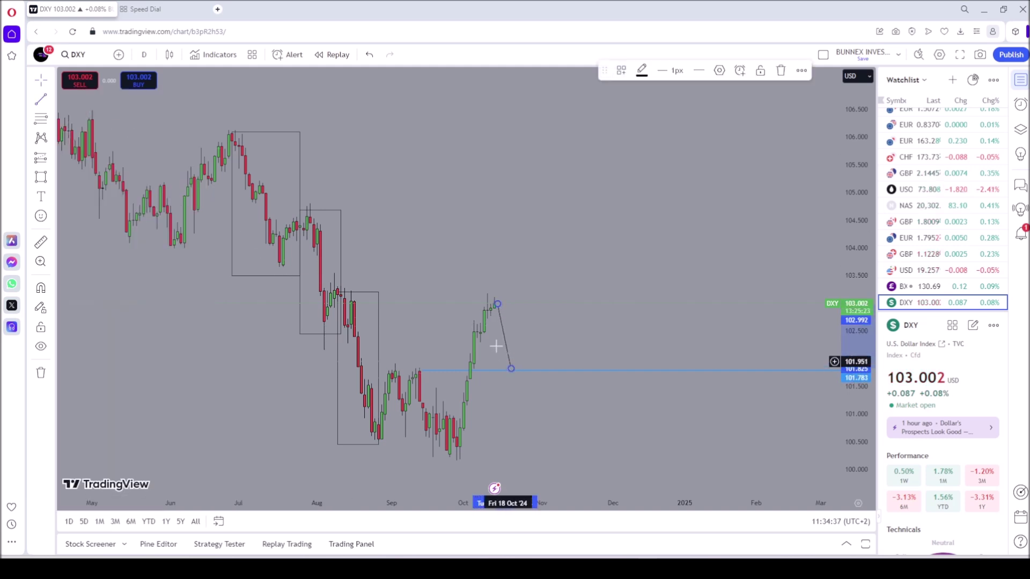
scroll(509, 340, left, 1)
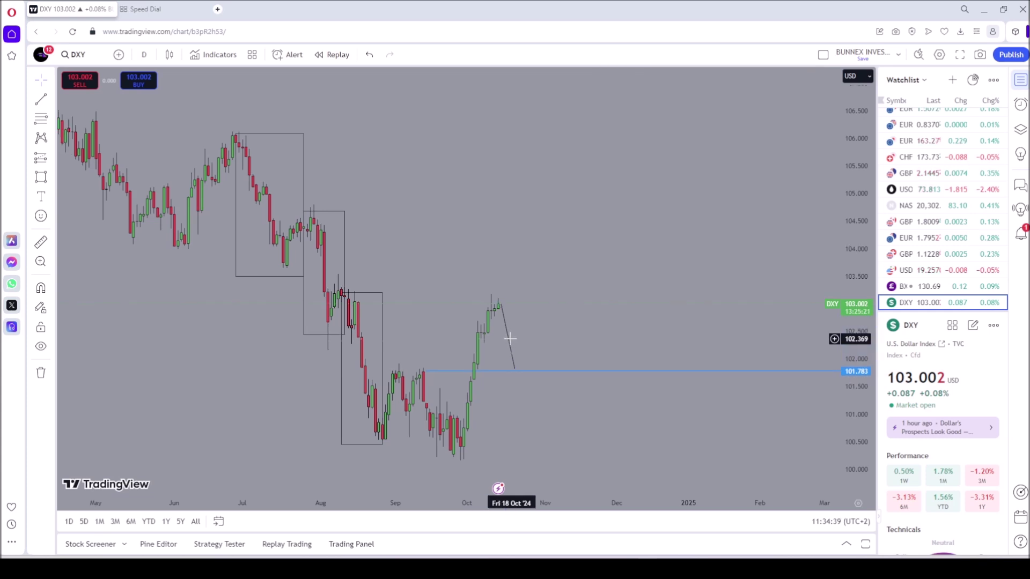
drag(511, 345, 517, 345)
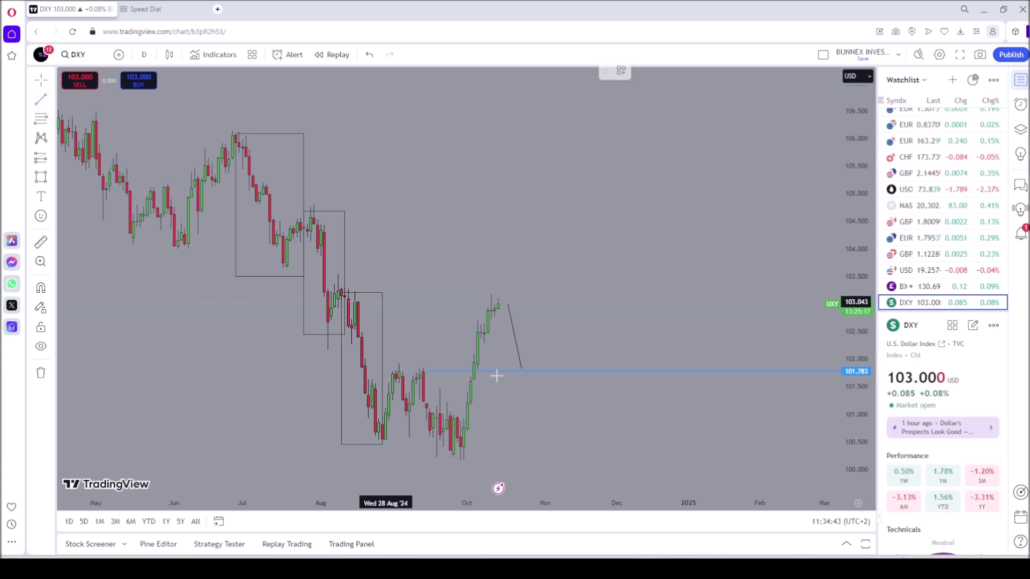
click(522, 370)
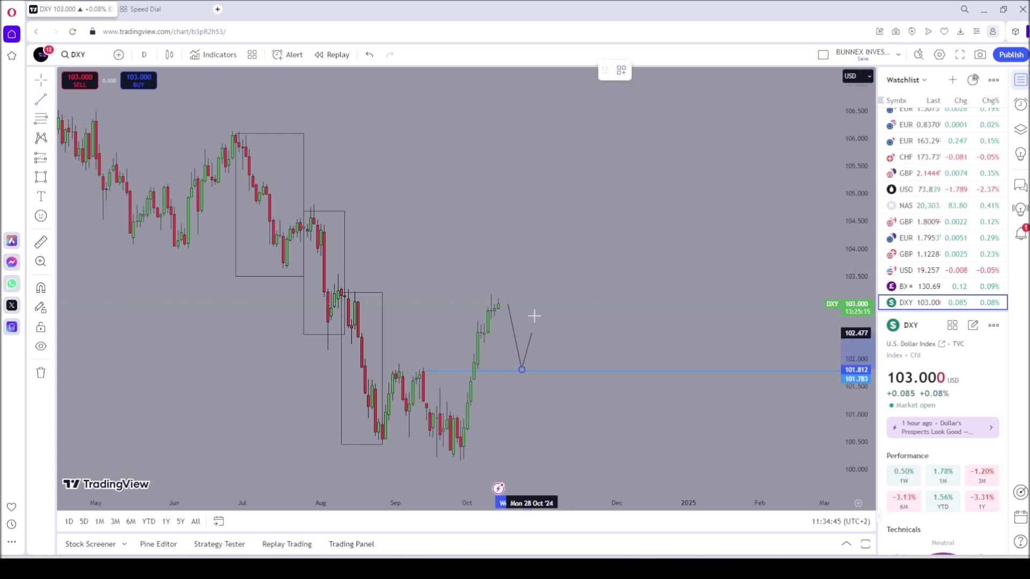
click(583, 202)
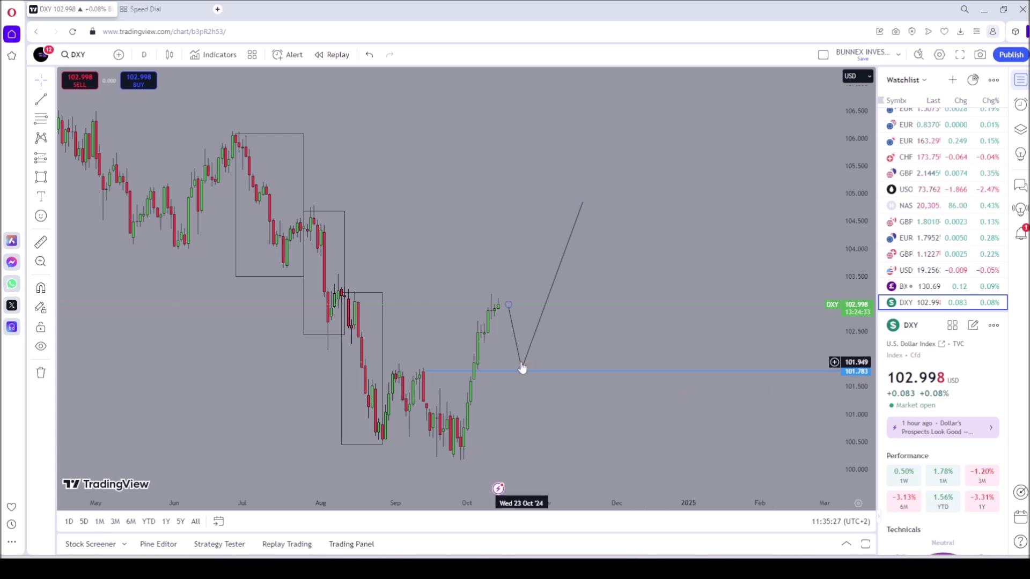
- Add the Australian Dollar Currency Index (AXY) from TVC to the watchlist
scroll(943, 263, down, 1)
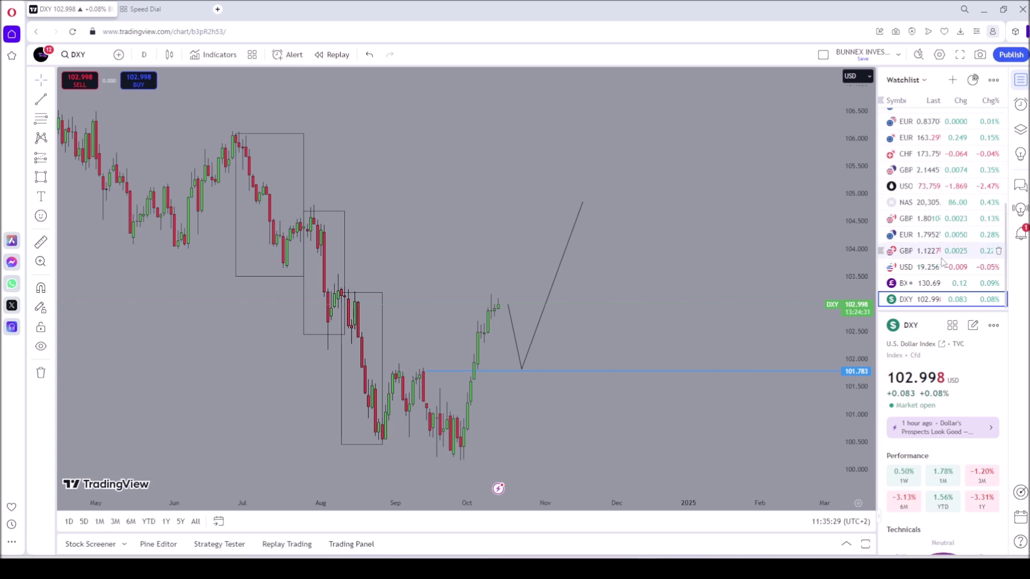
click(955, 84)
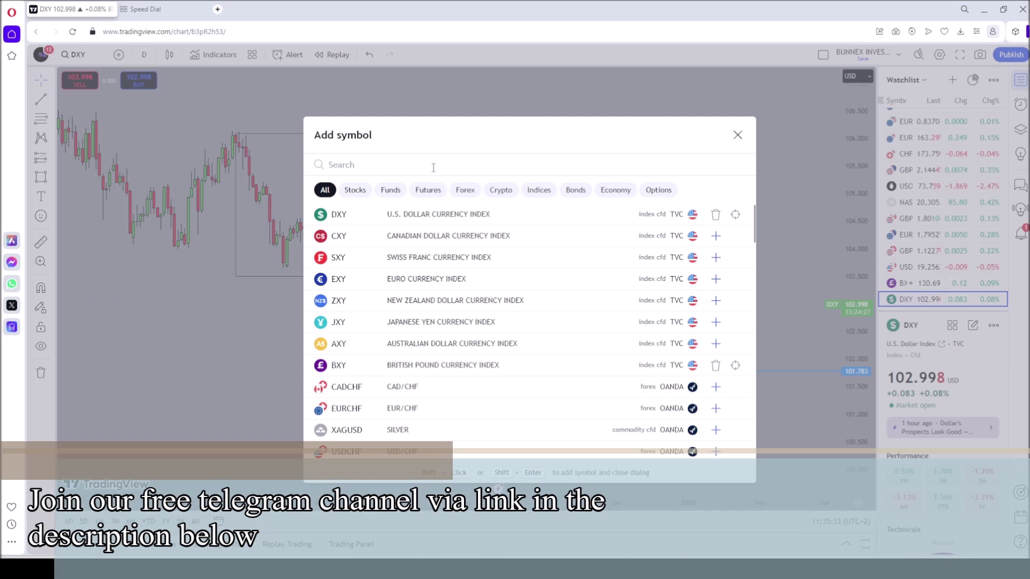
click(423, 349)
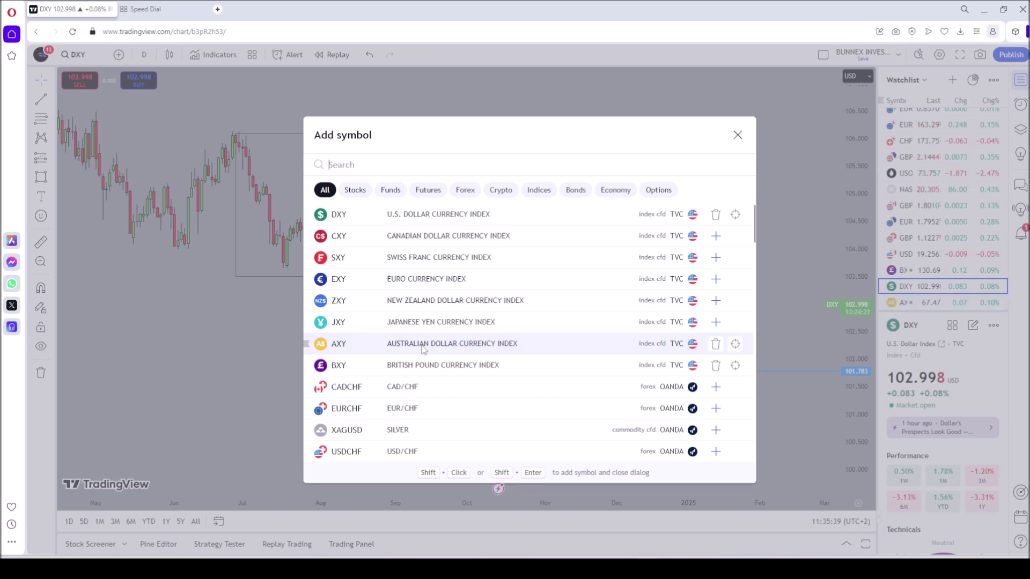
click(424, 349)
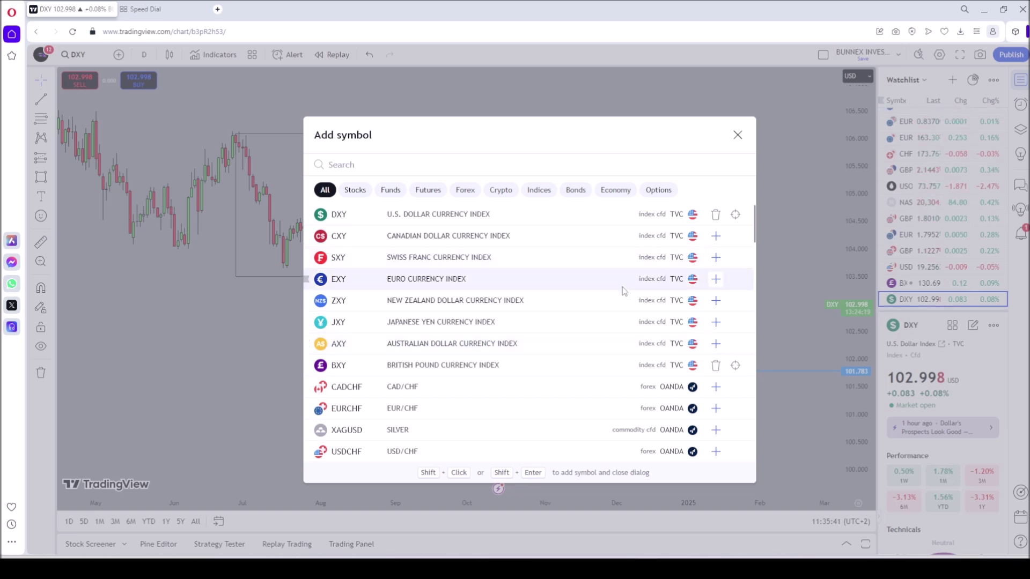
click(716, 345)
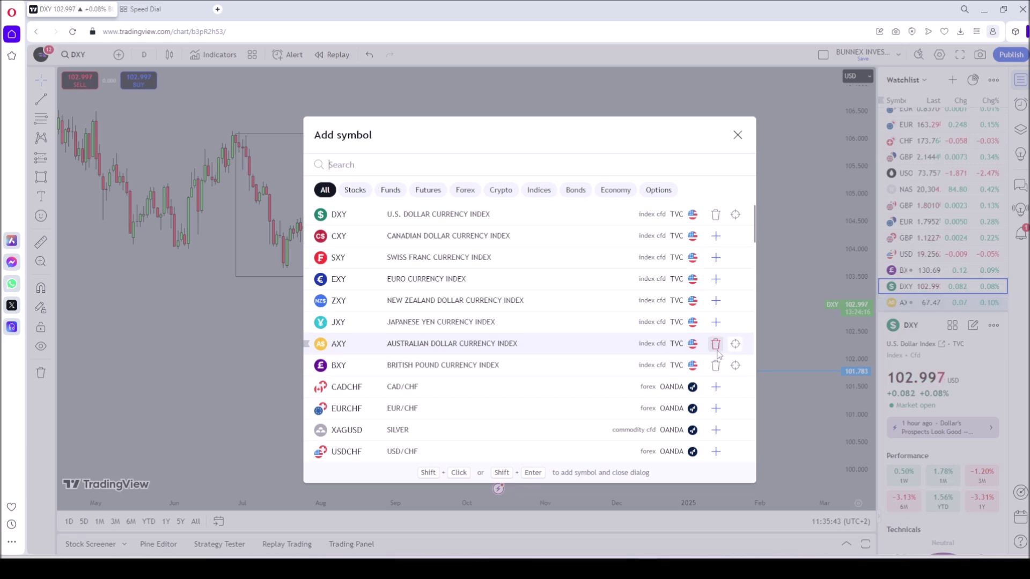
click(737, 136)
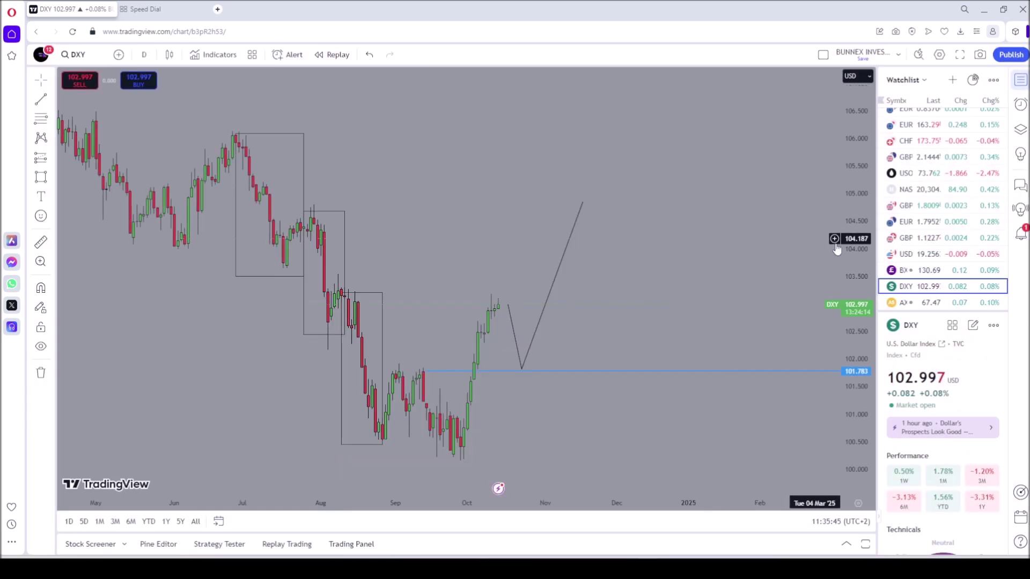
- Open the AXY chart from the watchlist and remove all its existing drawings
click(916, 303)
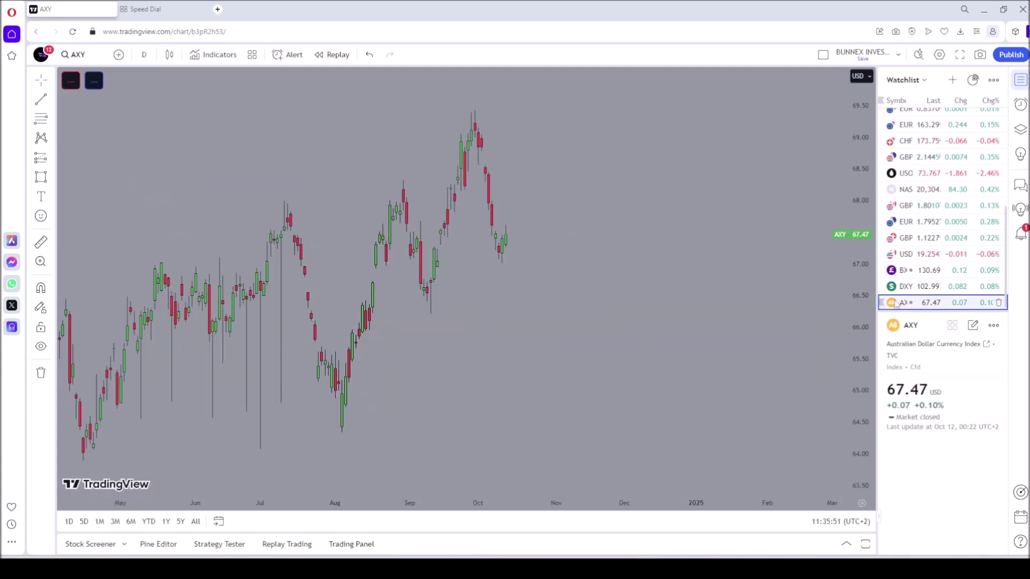
right_click(620, 270)
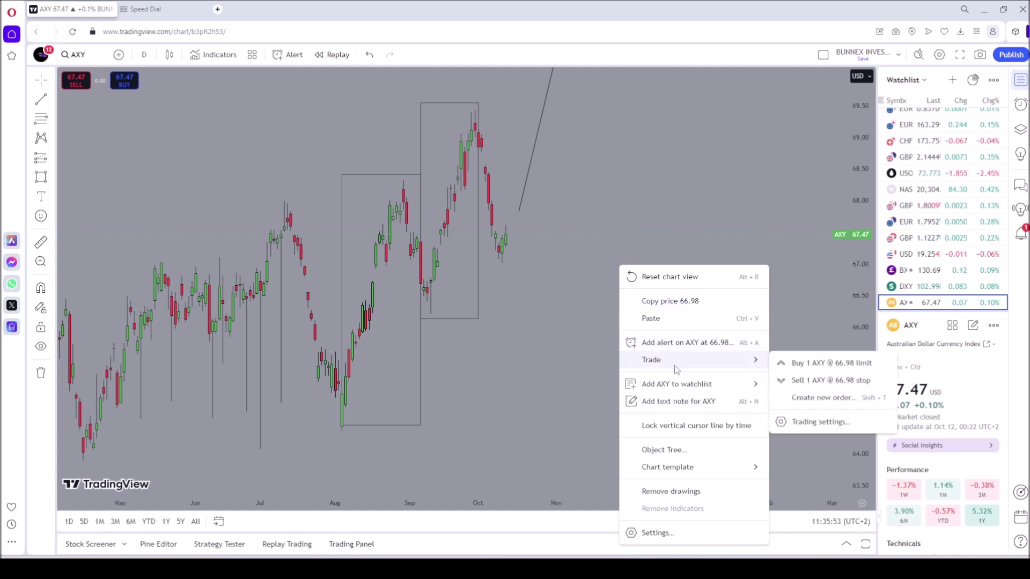
click(680, 490)
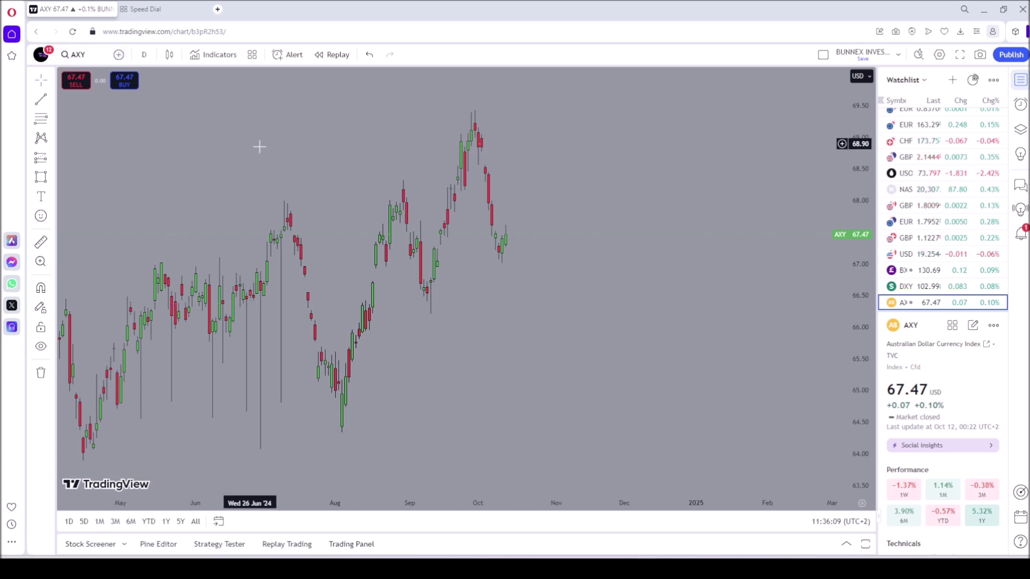
- Draw a horizontal line across the AXY daily chart at the August 2024 swing low, at about 64.44
scroll(272, 147, down, 4)
scroll(273, 147, down, 5)
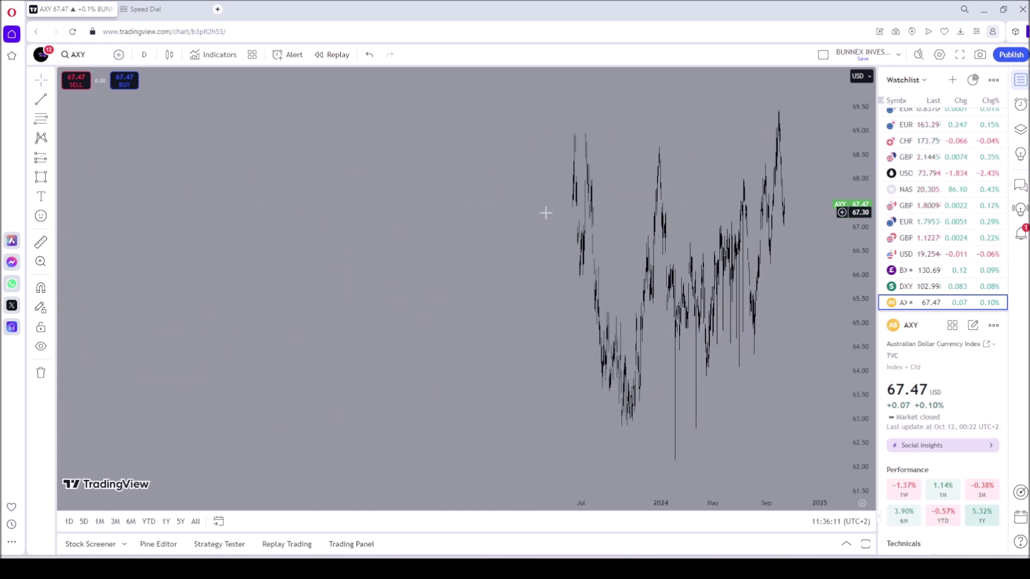
drag(604, 214, 496, 261)
scroll(497, 261, up, 5)
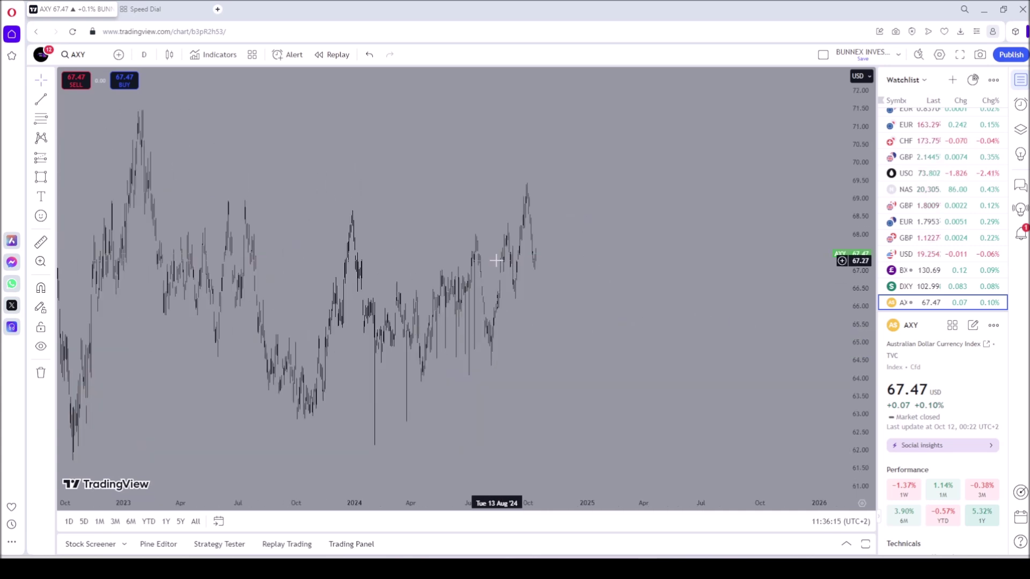
drag(438, 313, 589, 348)
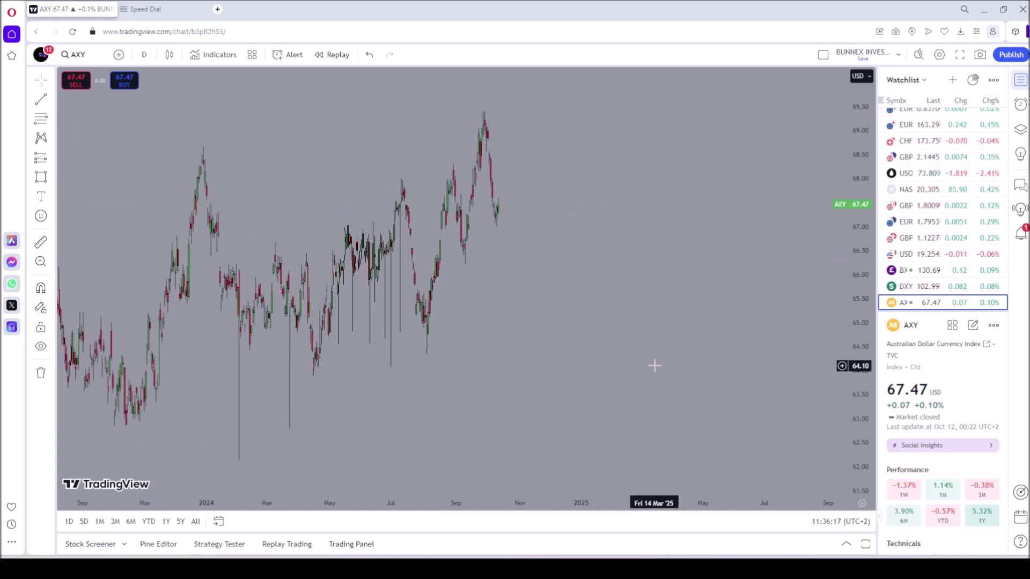
scroll(653, 363, up, 2)
drag(506, 370, 672, 374)
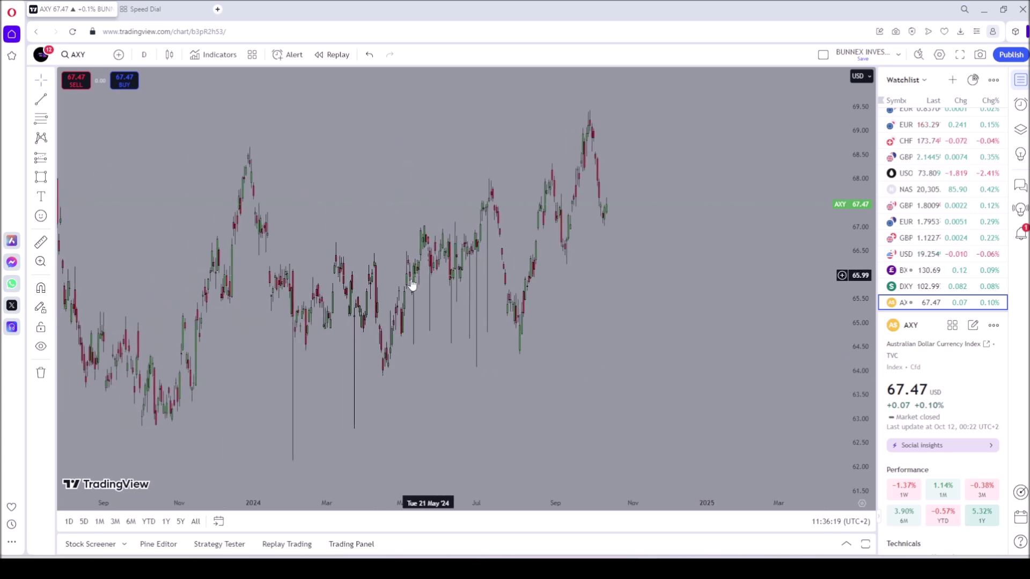
click(53, 101)
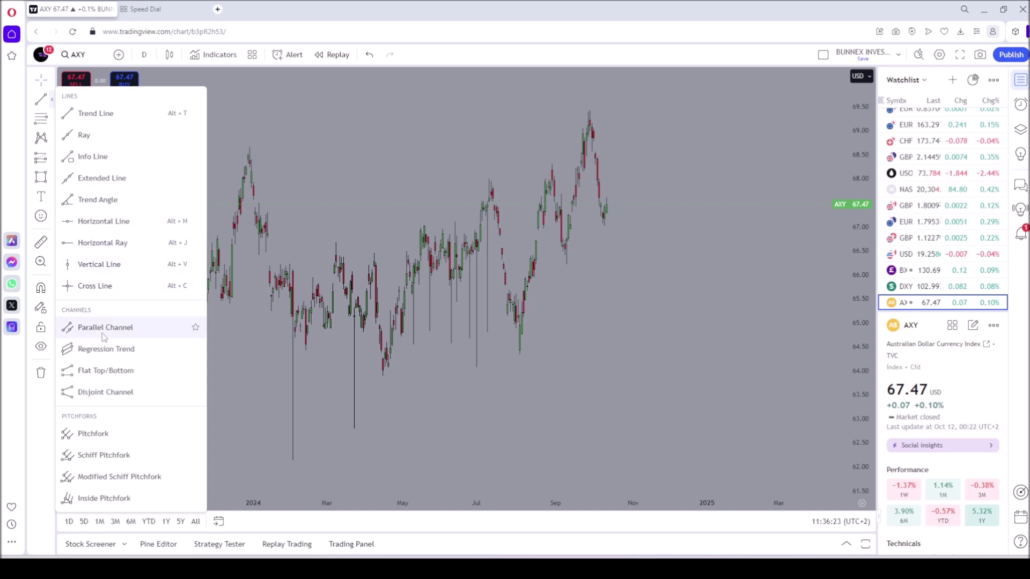
click(105, 243)
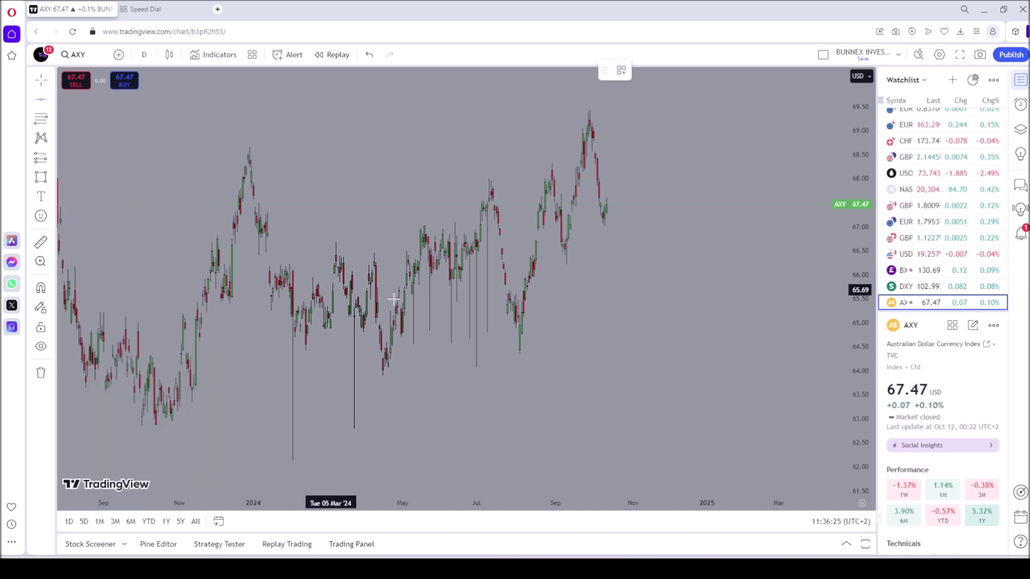
click(523, 350)
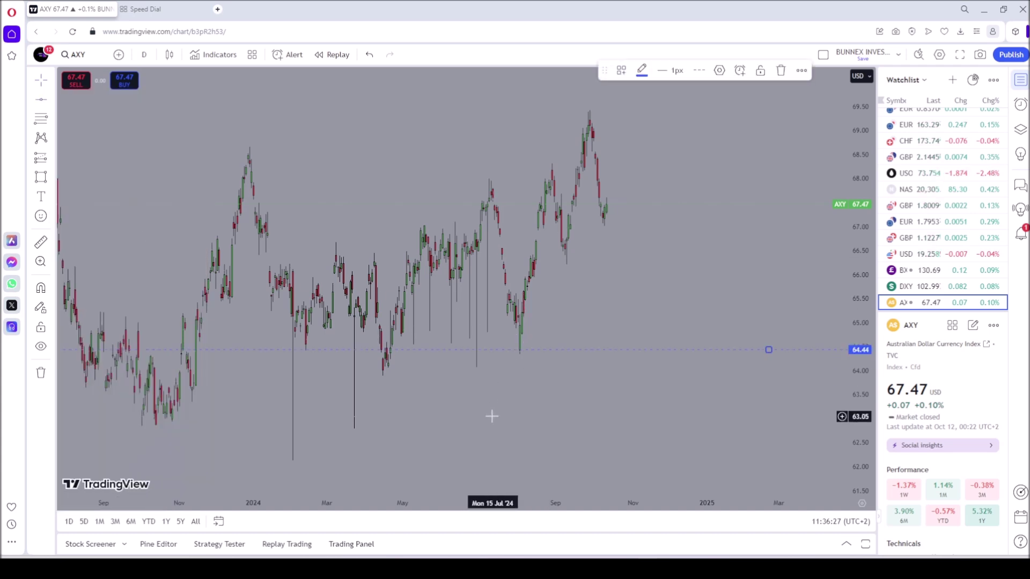
- Draw rectangles around the two successive AXY up-legs, August 2024 from about 64.4 to 68.2 and September 2024 from about 66.3 to 69.4
scroll(498, 380, right, 2)
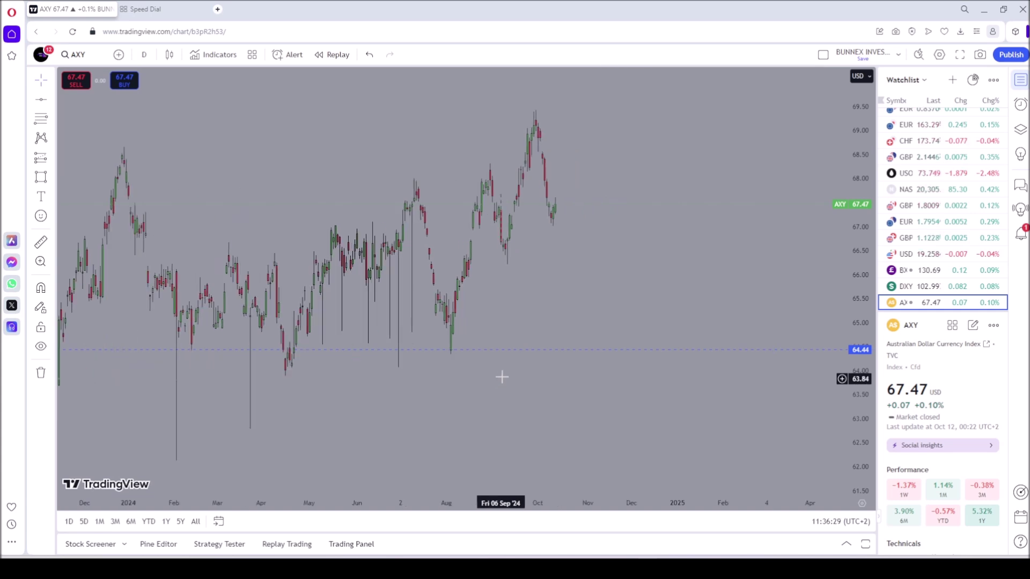
drag(565, 287, 514, 382)
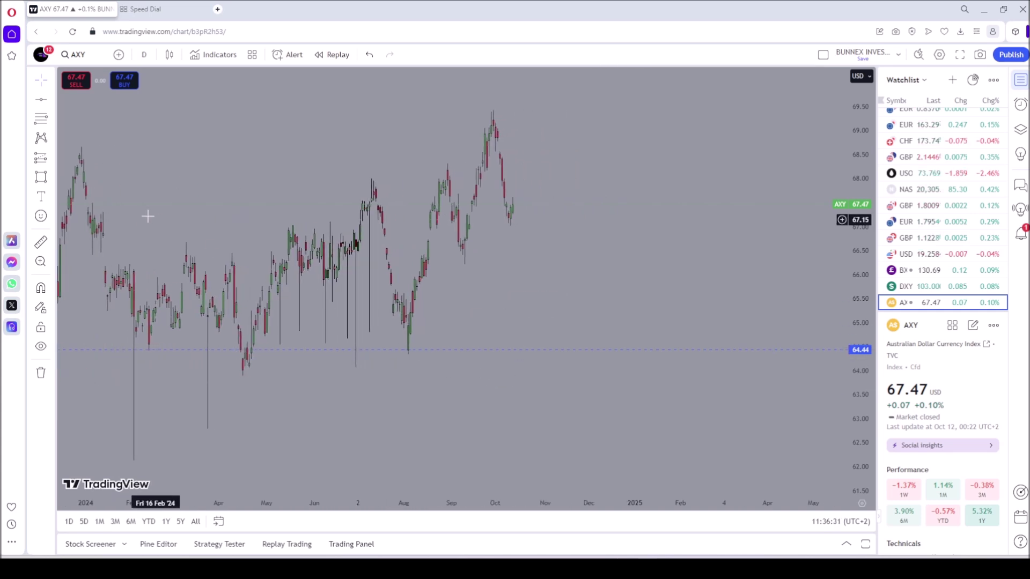
mouse_move(400, 351)
mouse_down()
mouse_move(457, 196)
mouse_move(457, 167)
mouse_up()
click(405, 184)
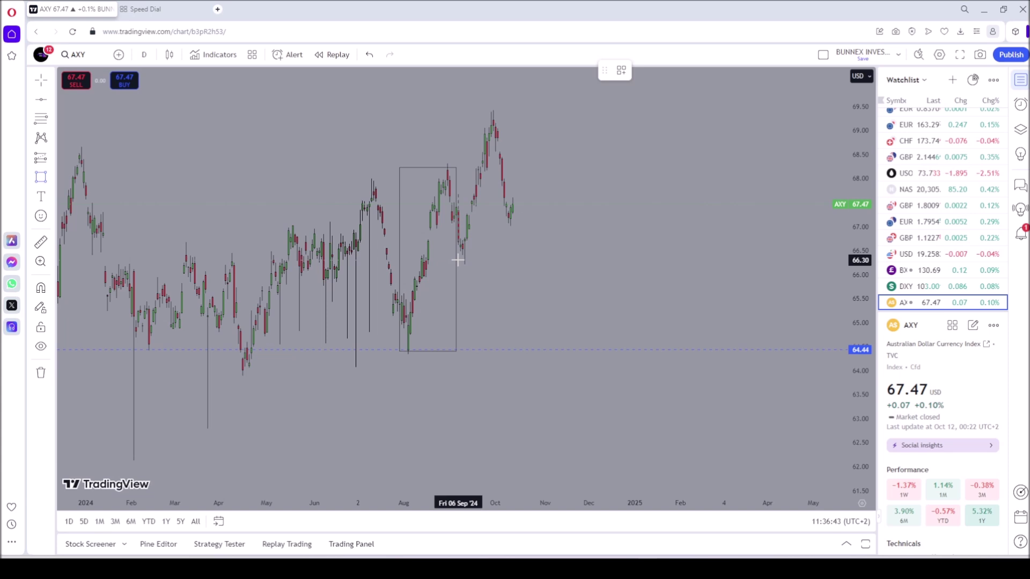
drag(458, 261, 493, 111)
click(577, 179)
- Draw a rising trend line ahead of the latest AXY candle, from about 67.82 on 21 October to about 70.7 on 12 November 2024
scroll(617, 214, right, 2)
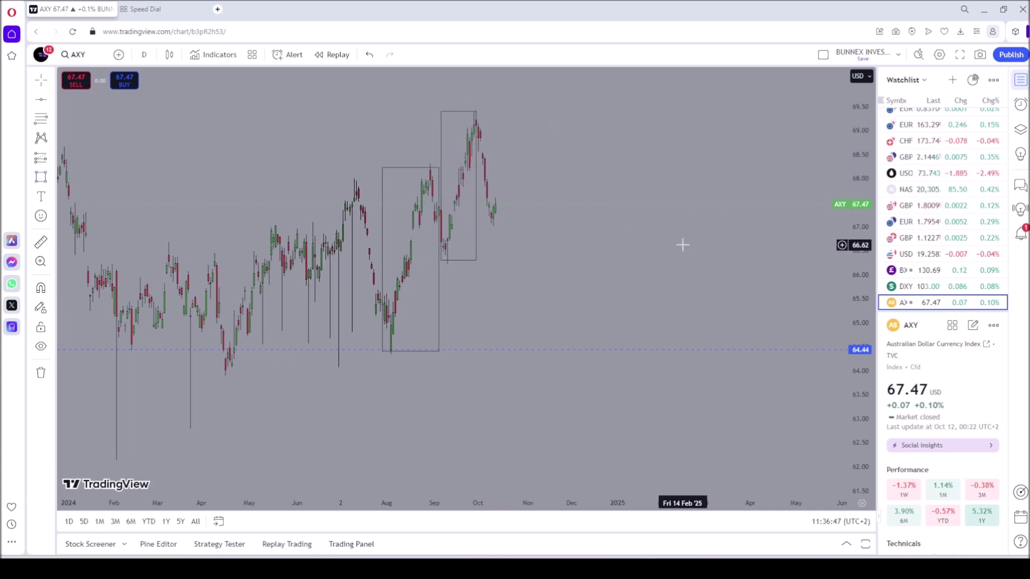
scroll(658, 246, up, 4)
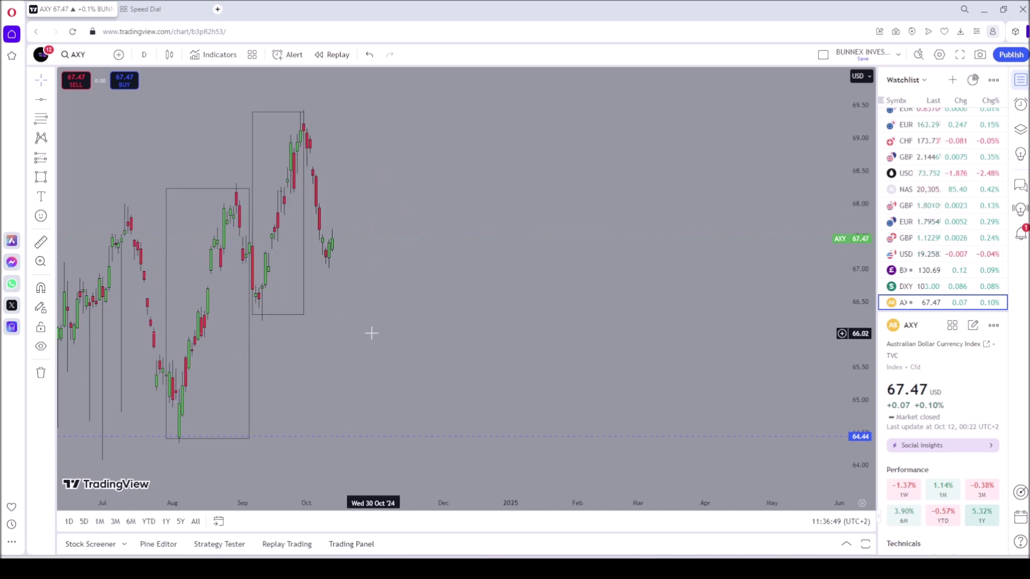
drag(372, 333, 483, 403)
drag(873, 260, 780, 315)
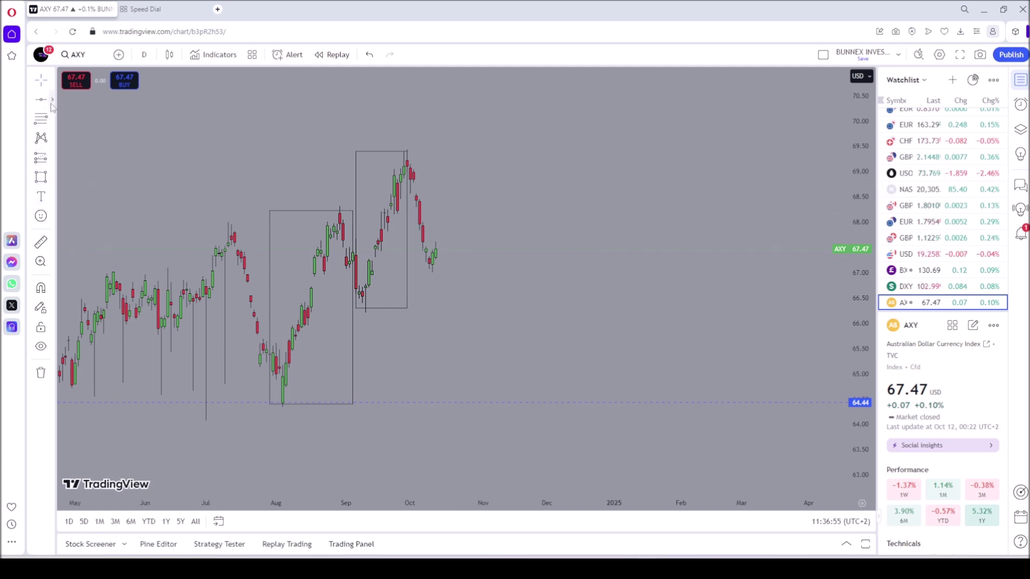
click(52, 101)
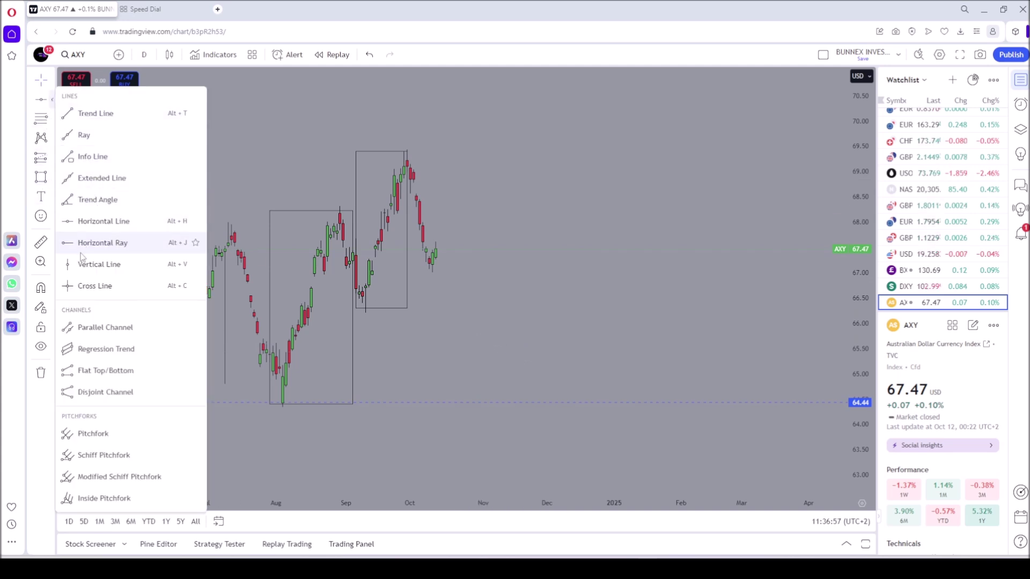
click(96, 114)
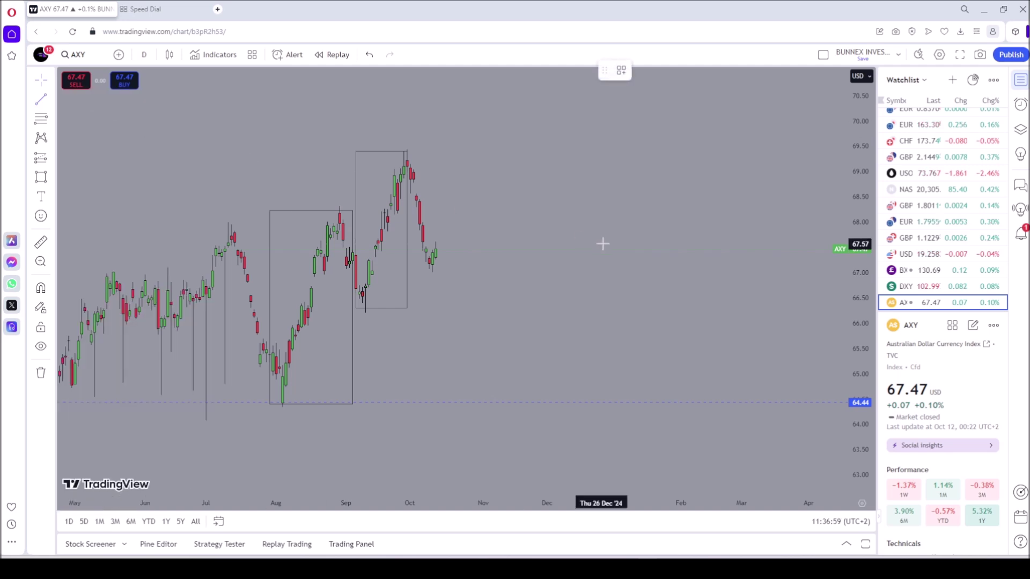
click(455, 231)
click(506, 86)
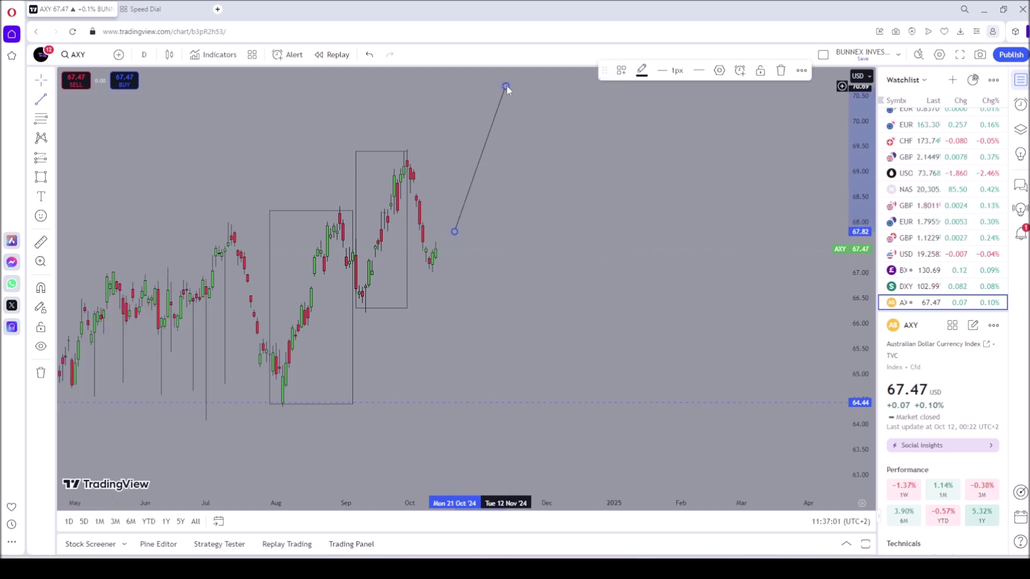
click(596, 195)
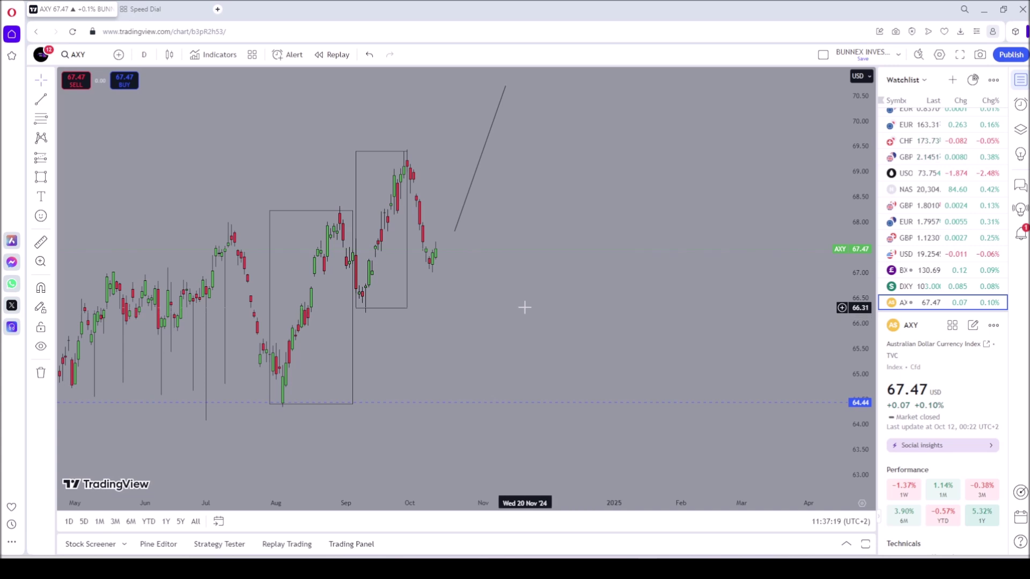
- Open the AUDUSD chart from the watchlist and switch its interval to 1 hour
scroll(974, 204, up, 3)
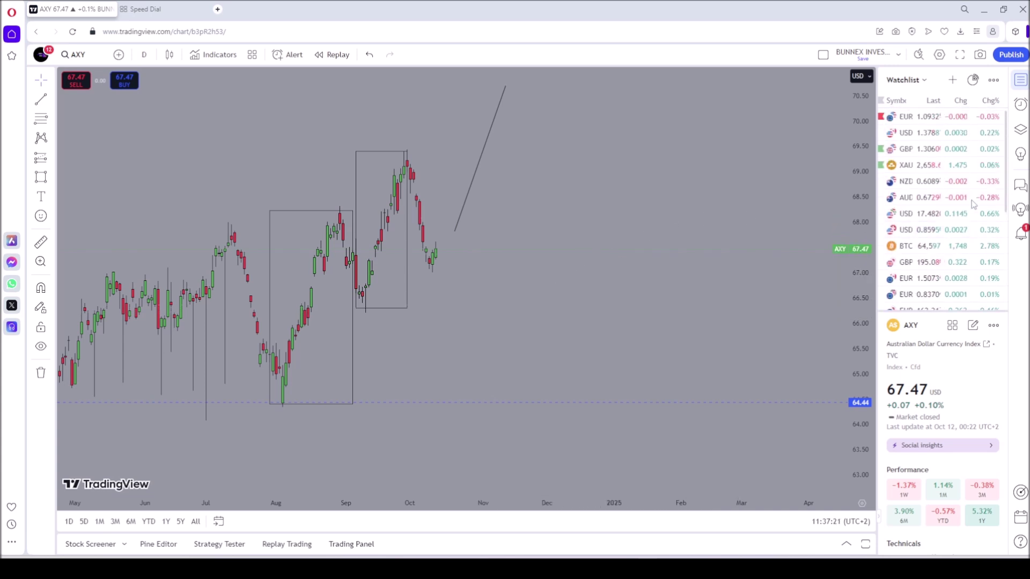
click(943, 207)
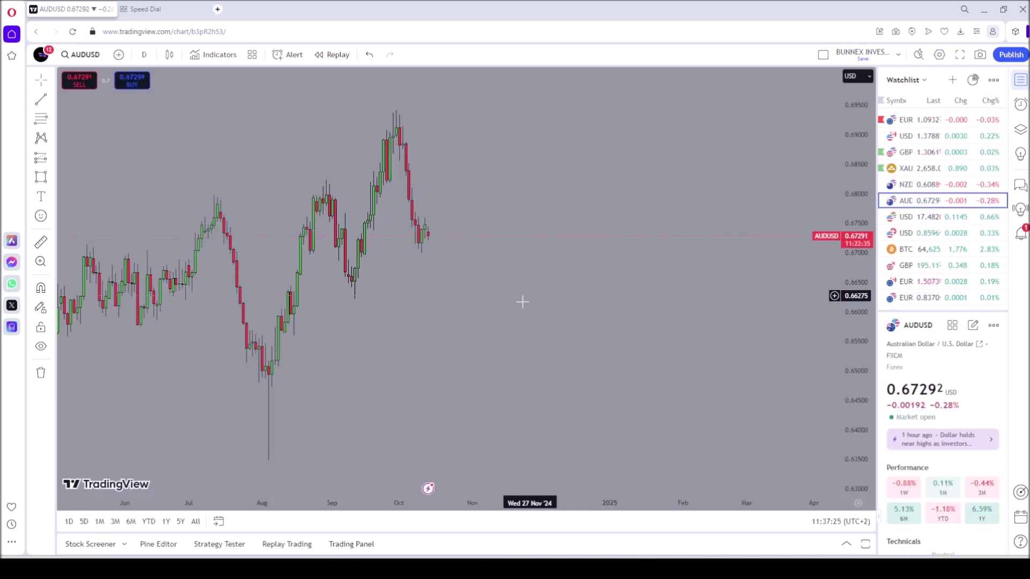
drag(502, 310, 549, 356)
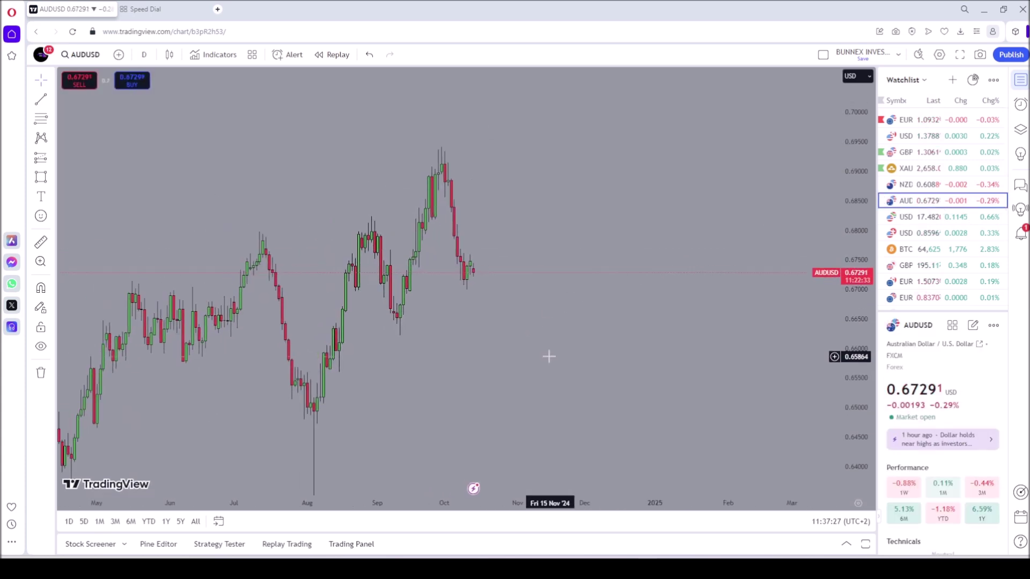
click(141, 56)
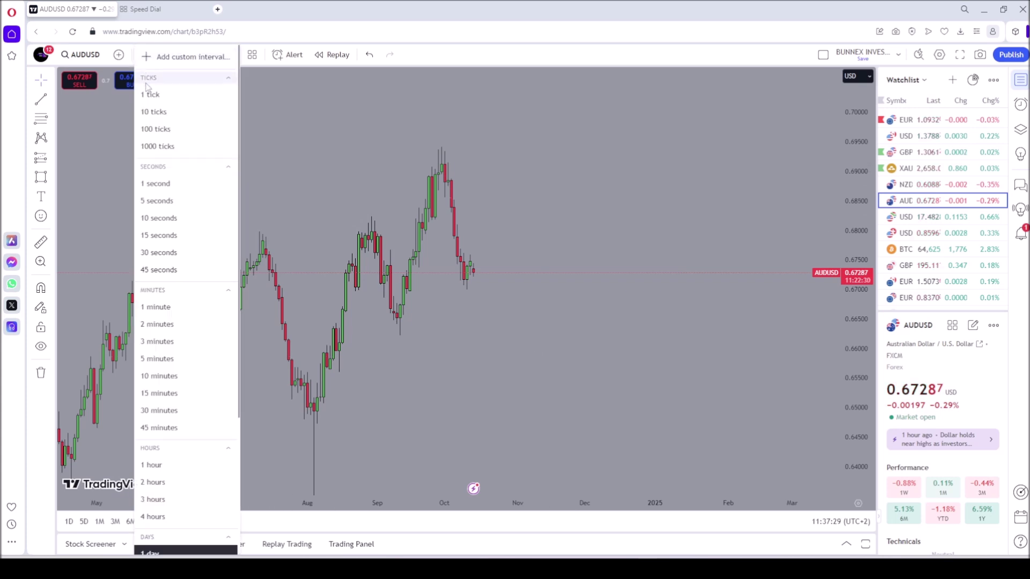
click(157, 468)
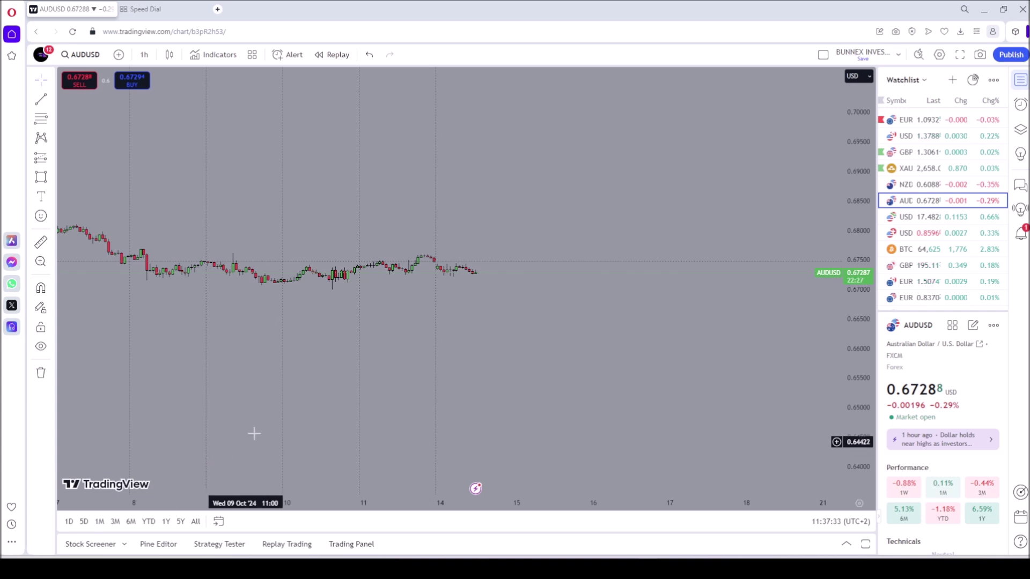
- Draw rectangles around the first two AUDUSD down-legs, from about 0.6938 to 0.6858 starting 30 September and about 0.6914 to 0.6829 starting 2 October
drag(379, 418, 570, 422)
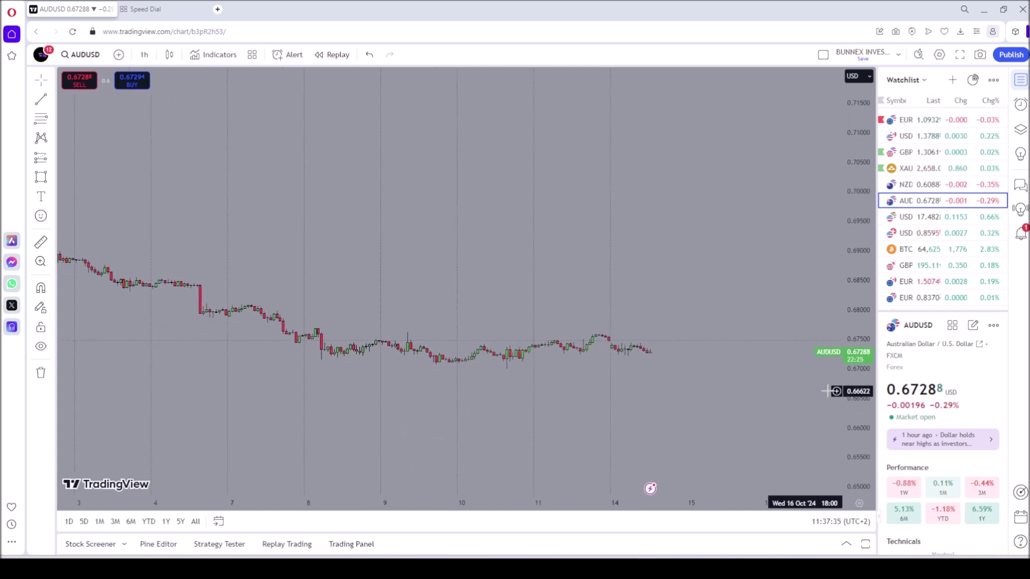
drag(859, 389, 865, 188)
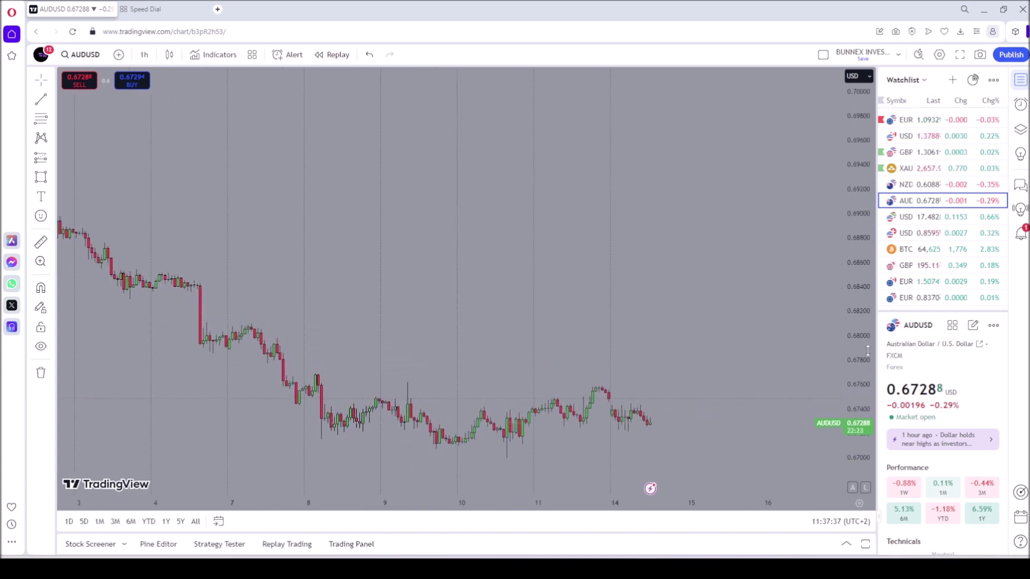
drag(868, 350, 864, 231)
scroll(503, 289, down, 3)
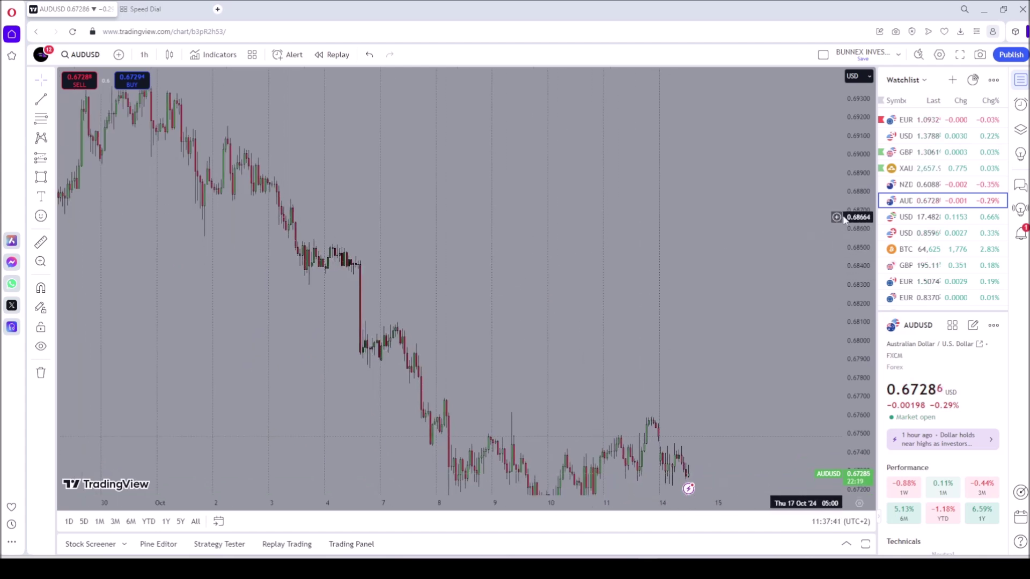
drag(861, 208, 839, 295)
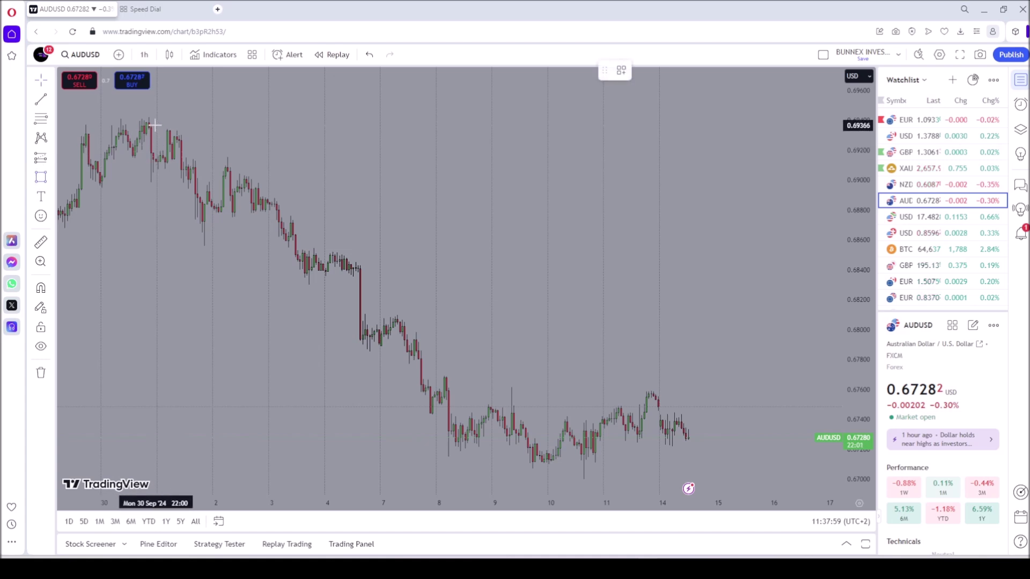
mouse_move(151, 123)
mouse_down()
mouse_move(217, 193)
mouse_move(236, 237)
mouse_move(223, 243)
mouse_up()
click(168, 202)
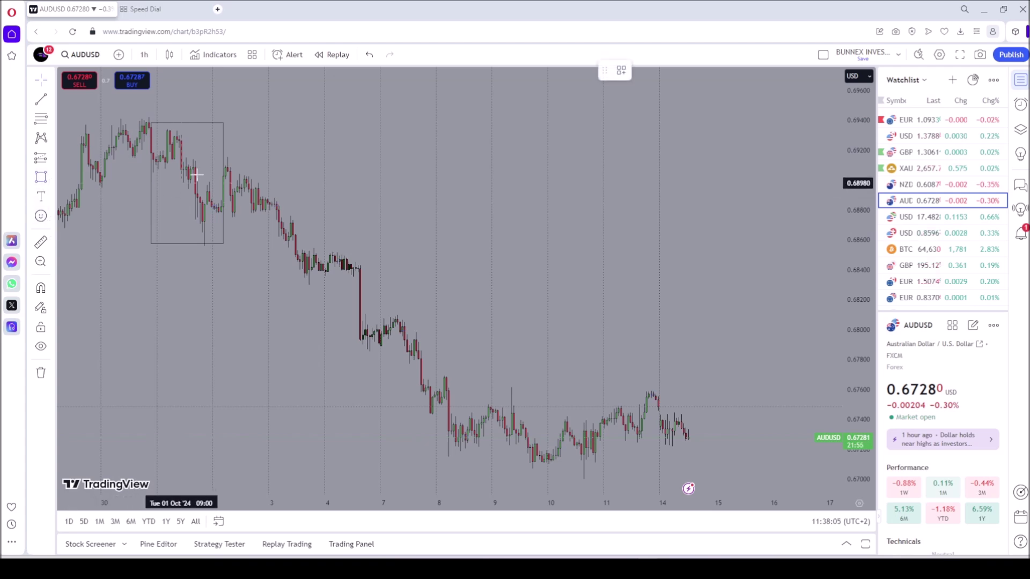
mouse_move(223, 159)
mouse_down()
mouse_move(250, 218)
mouse_move(294, 275)
mouse_move(320, 287)
mouse_up()
click(357, 211)
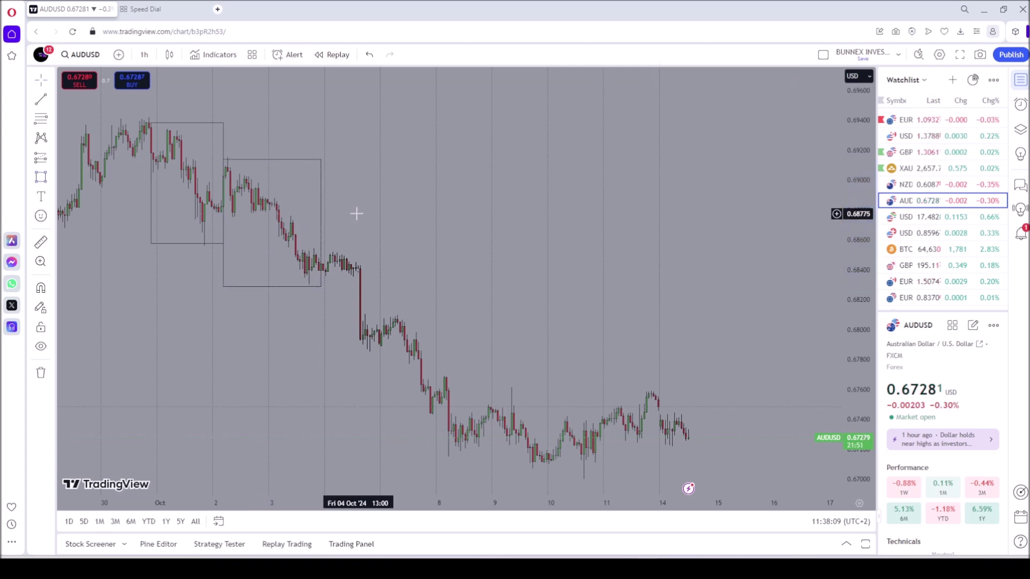
- Draw rectangles around the next three AUDUSD down-legs, 3 to 8 October: about 0.6852 to 0.6787, 0.6808 to 0.6742, and 0.6770 to 0.6715
click(40, 177)
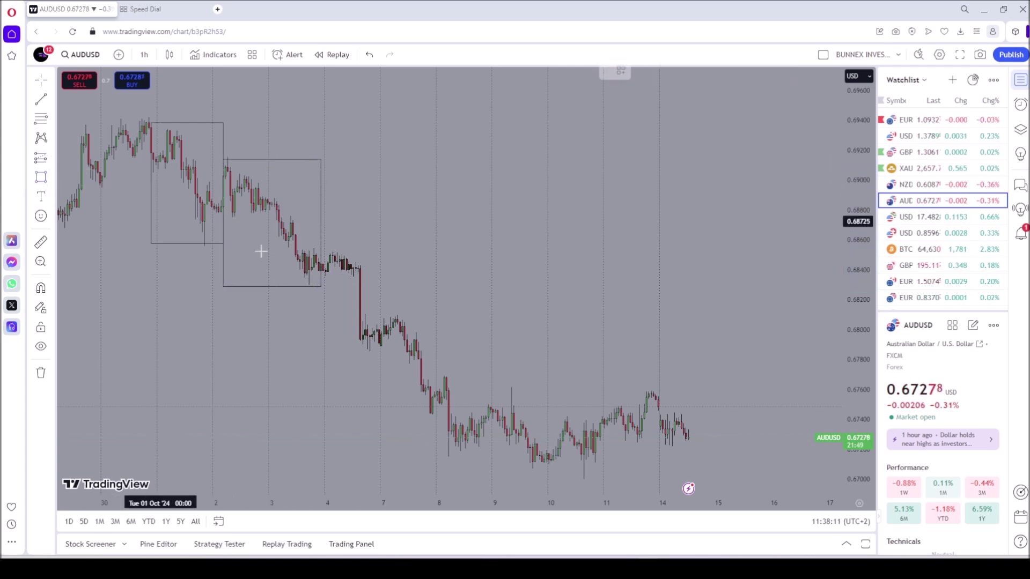
mouse_move(320, 253)
mouse_down()
mouse_move(384, 311)
mouse_move(381, 349)
mouse_up()
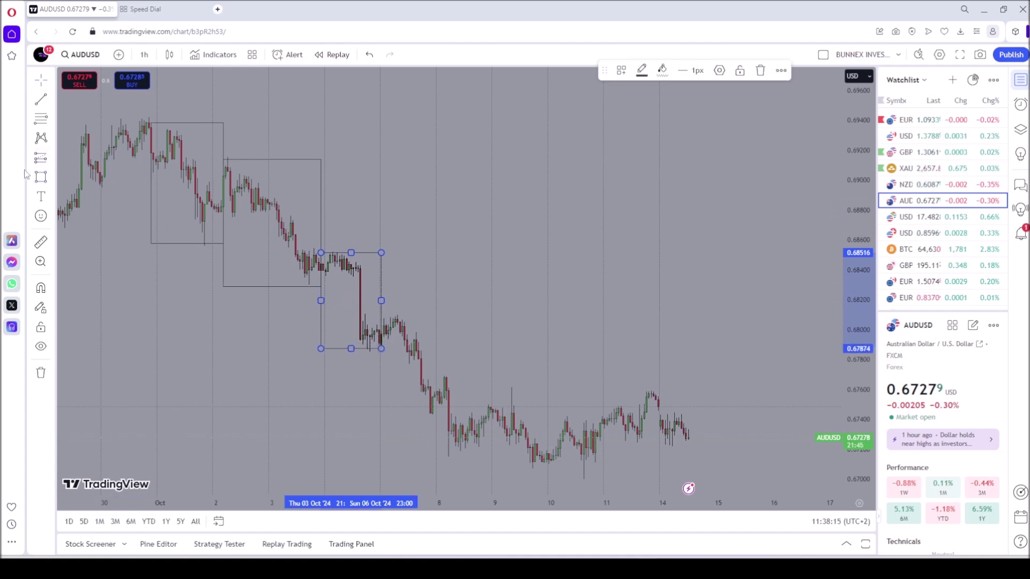
click(41, 177)
drag(381, 319, 432, 416)
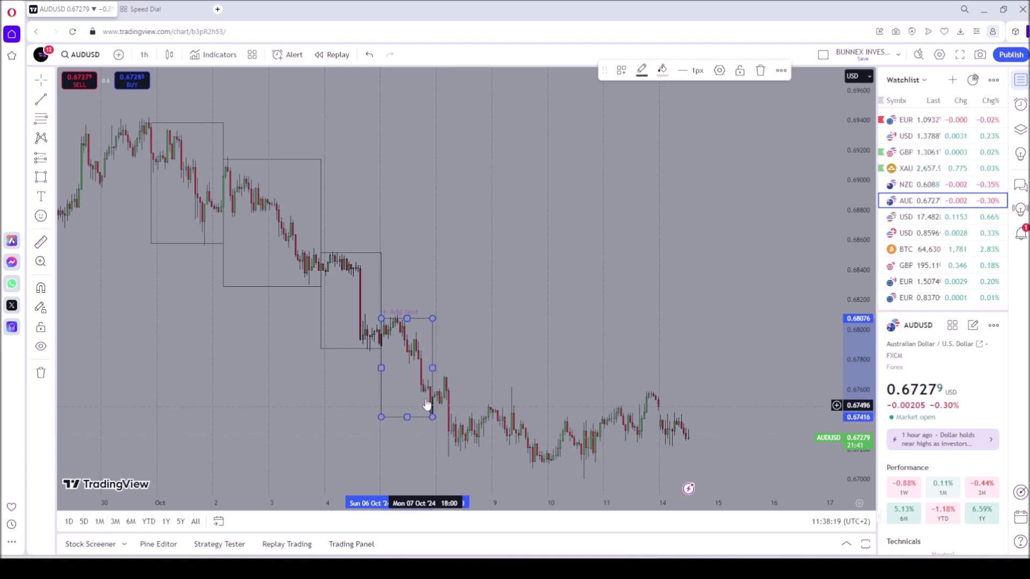
click(373, 324)
click(41, 178)
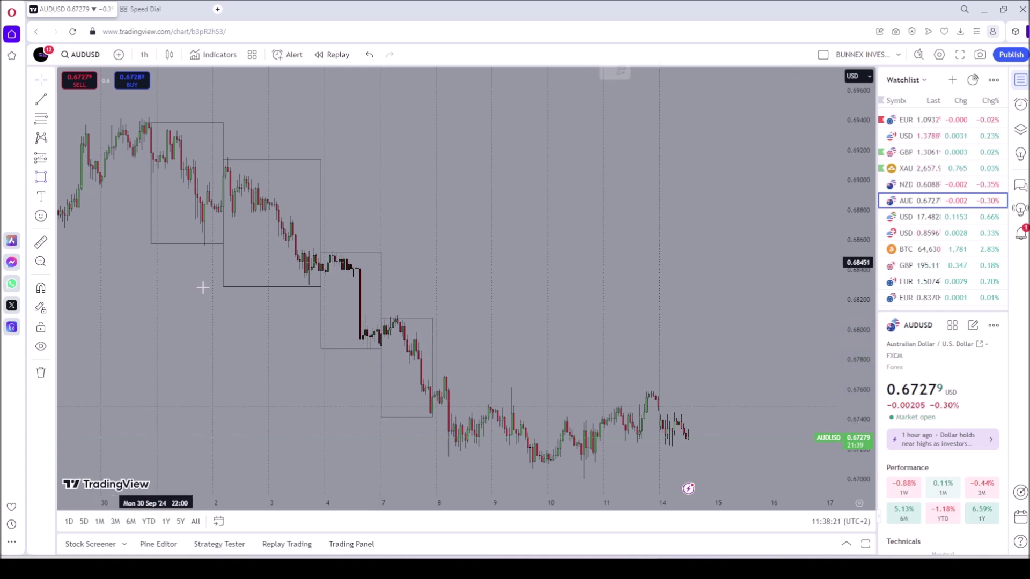
drag(435, 374, 479, 457)
click(570, 350)
- Draw a horizontal line across the AUDUSD hourly chart near the October lows, at about 0.67070
drag(570, 349, 550, 337)
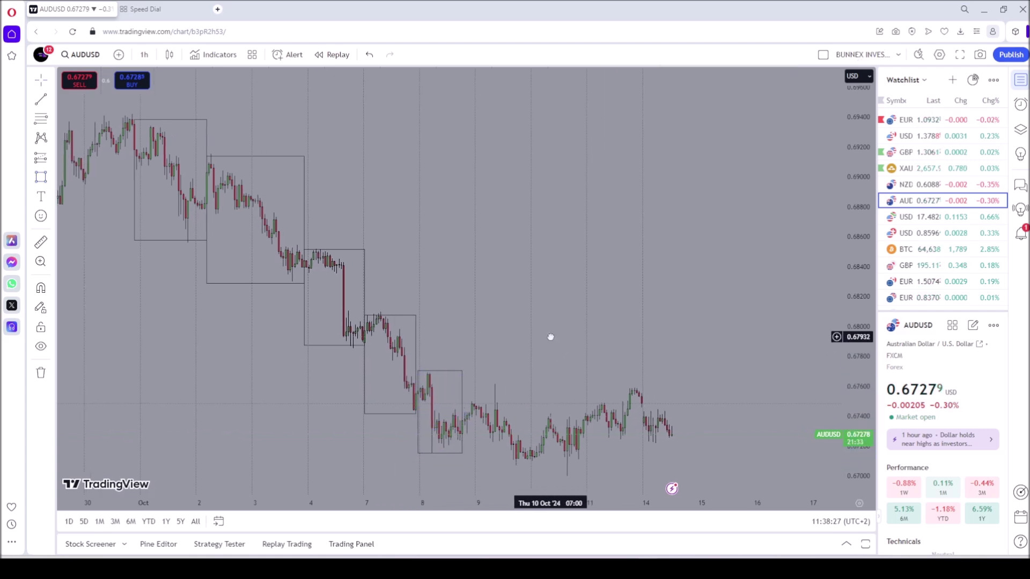
scroll(670, 307, down, 2)
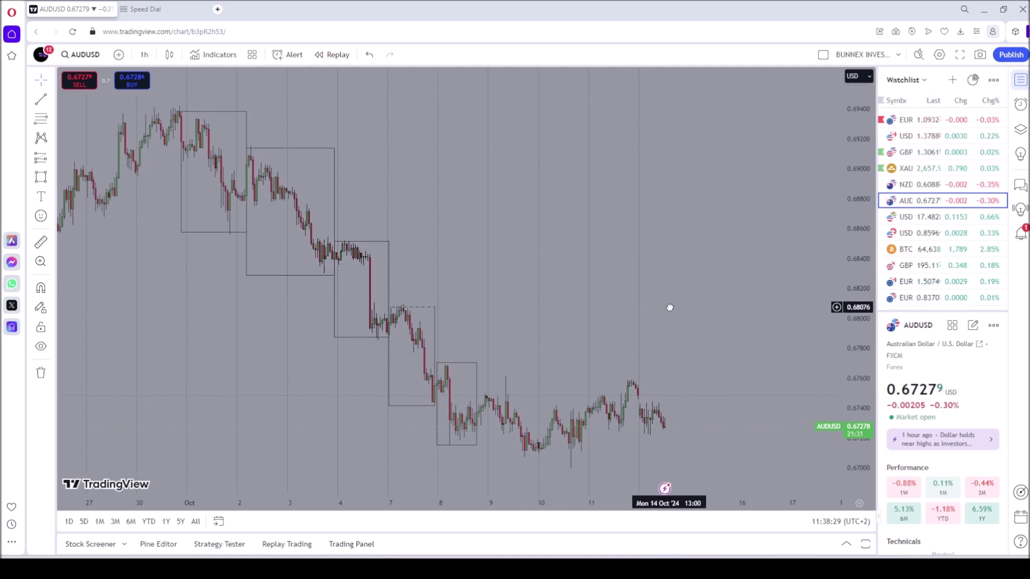
scroll(670, 308, down, 1)
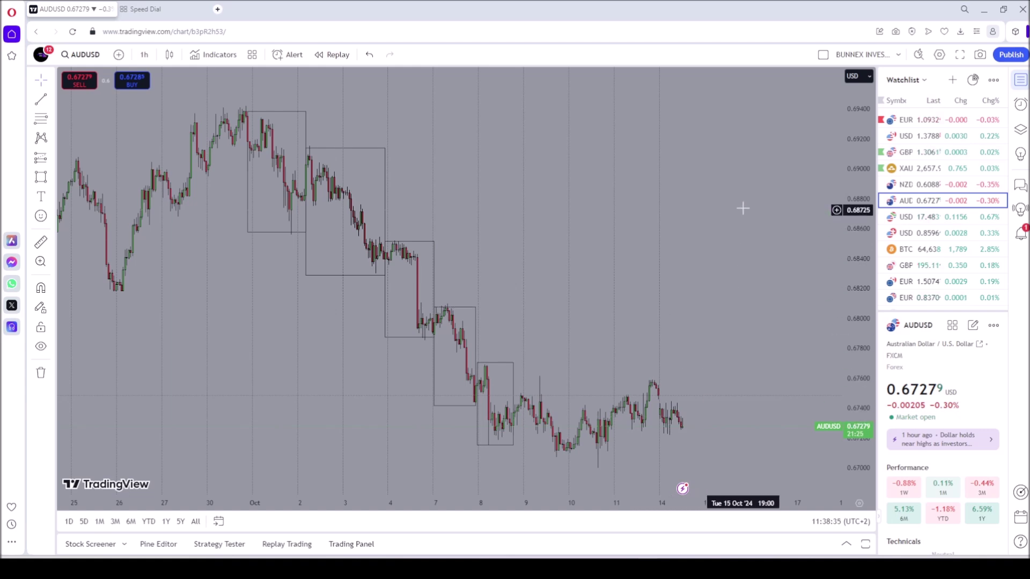
drag(744, 208, 650, 214)
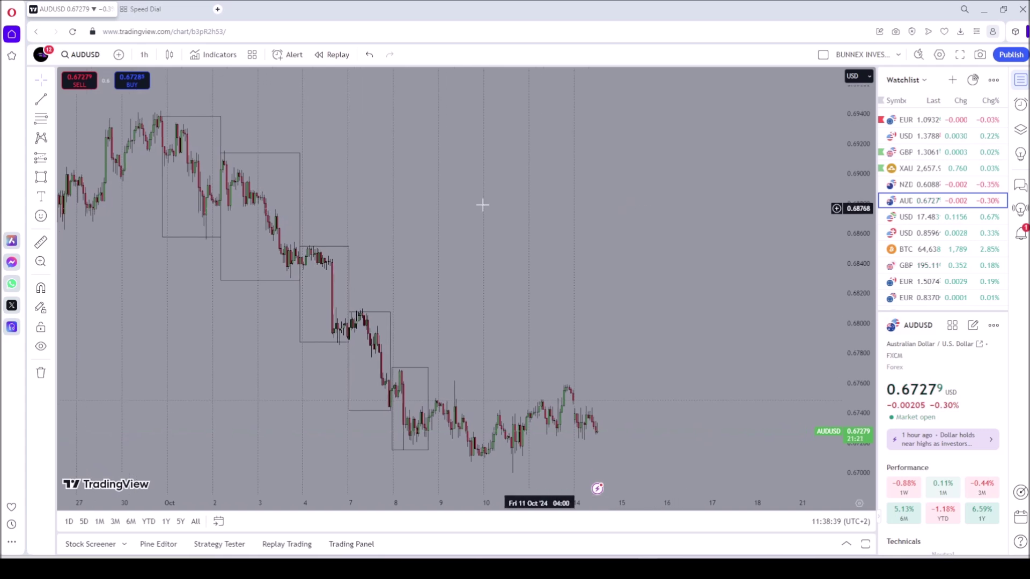
click(55, 101)
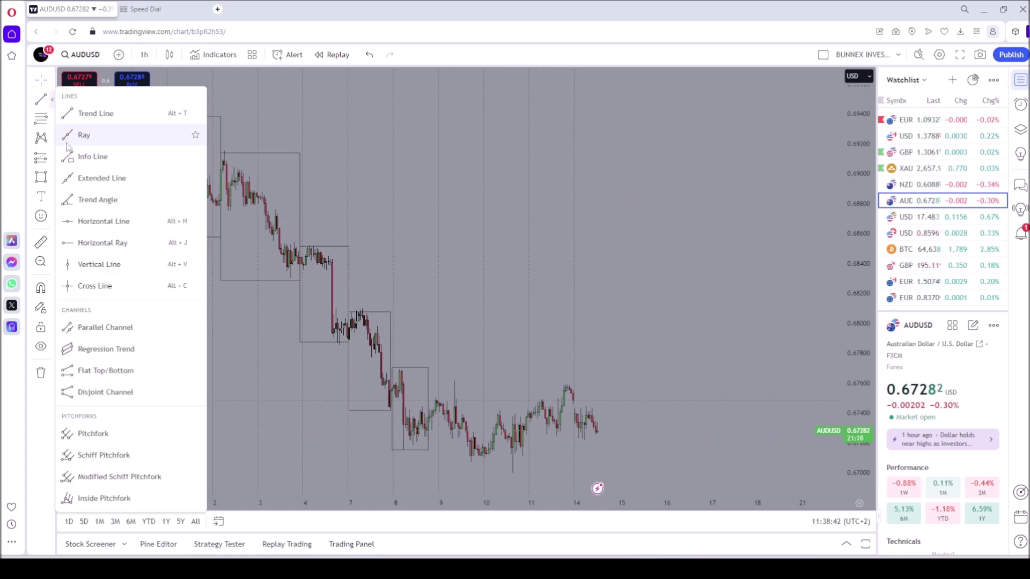
click(88, 222)
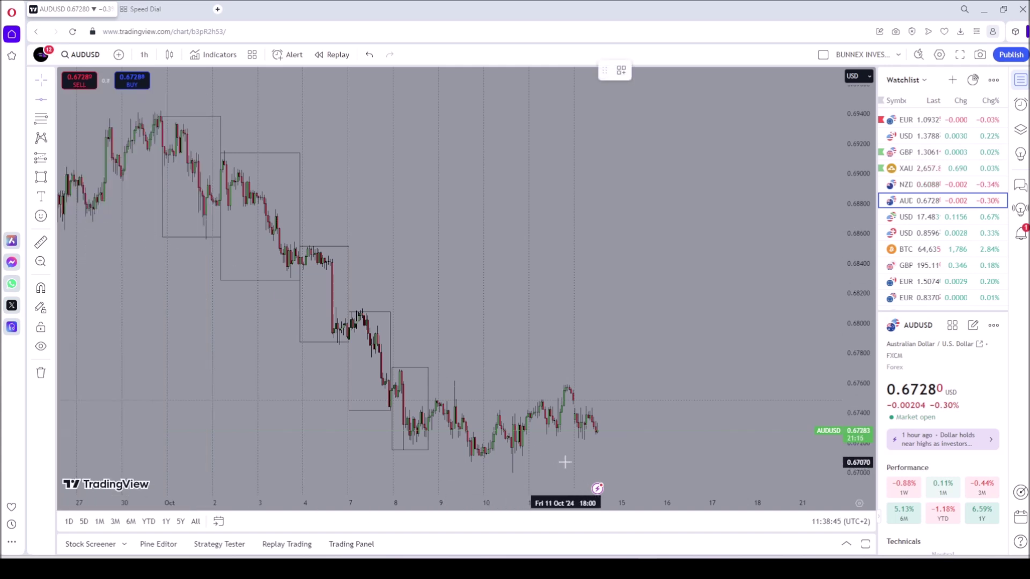
click(596, 463)
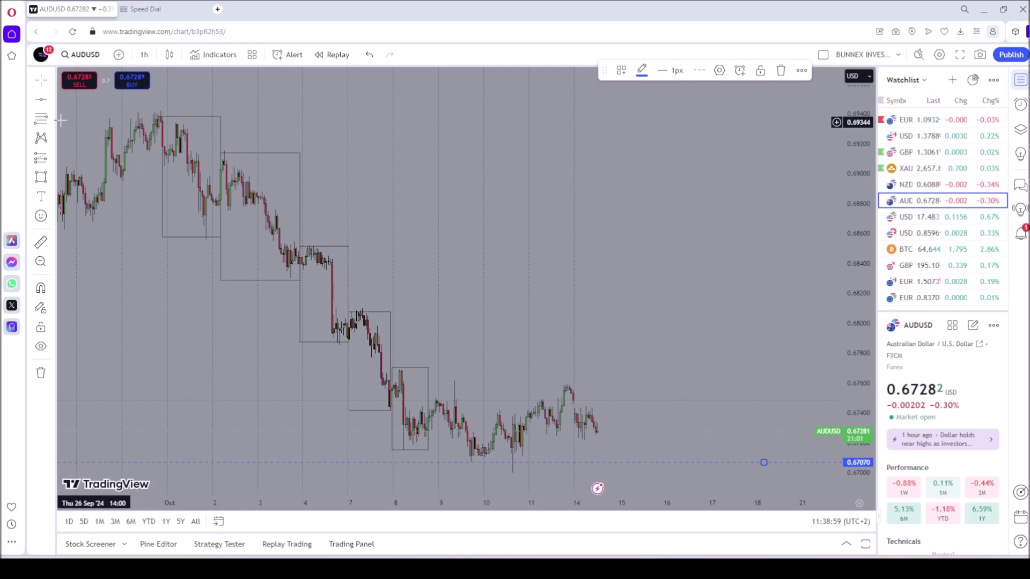
- Draw a rising trend line ahead of the latest AUDUSD candle, from about 0.67074 on 14 October to about 0.6885 on 16 October 2024
click(53, 100)
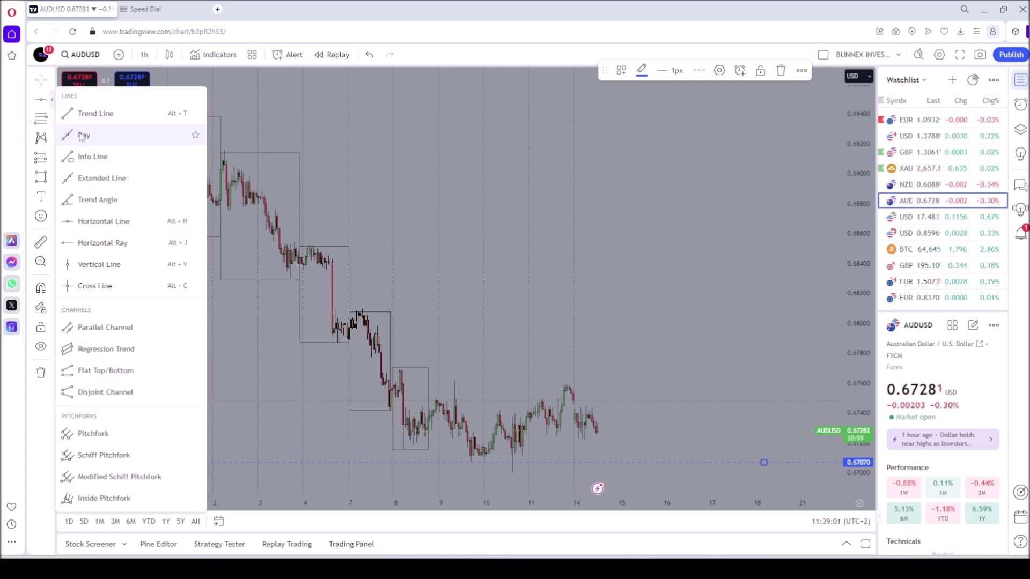
click(95, 113)
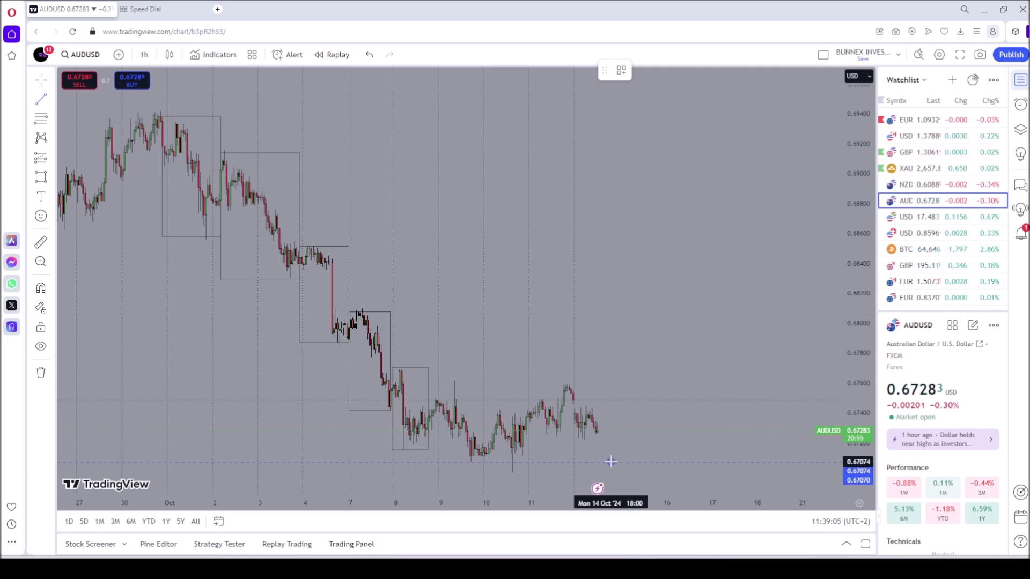
click(611, 462)
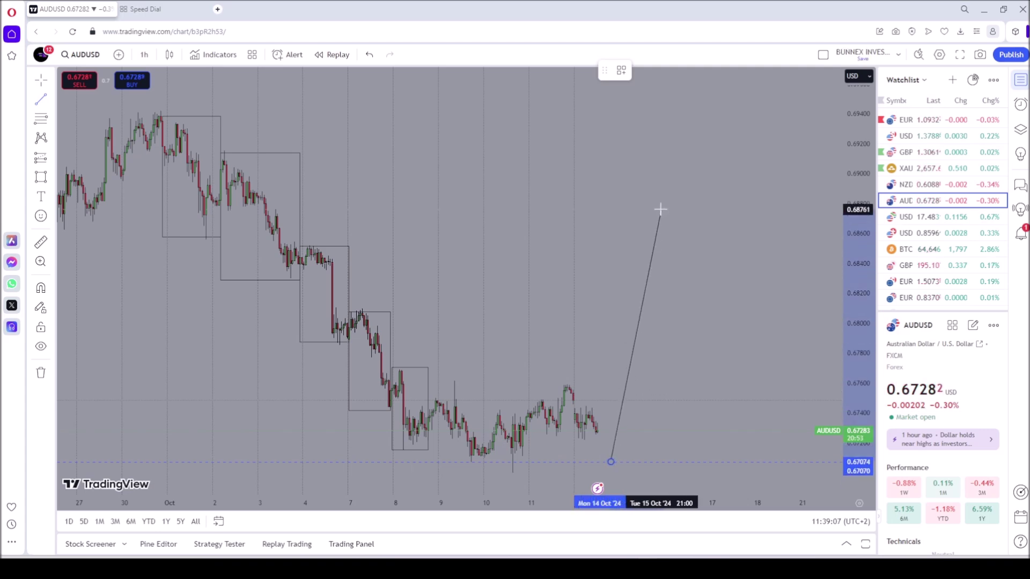
click(674, 196)
click(740, 237)
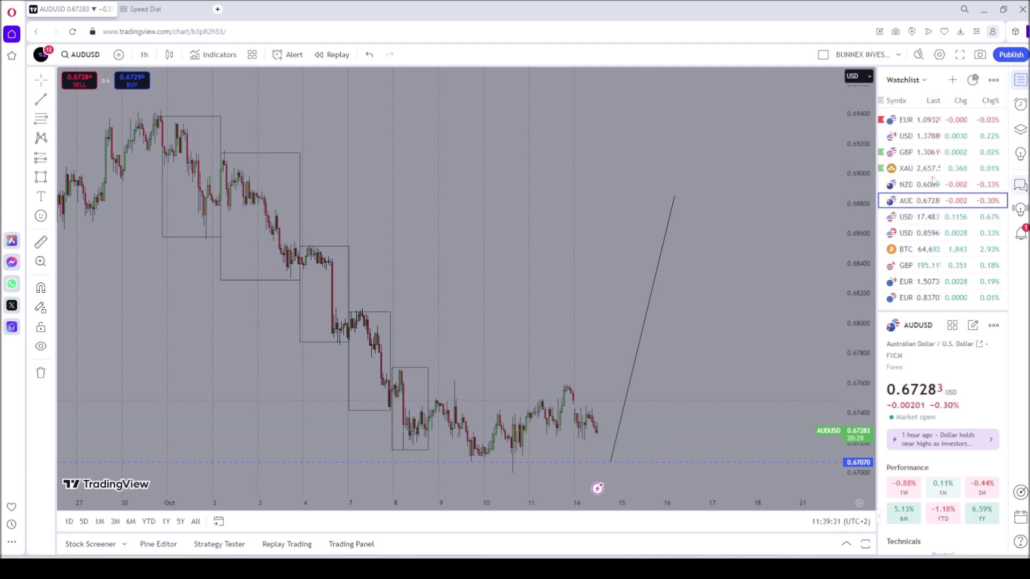
- Add the New Zealand Dollar Currency Index (ZXY, TVC) to the watchlist
click(953, 81)
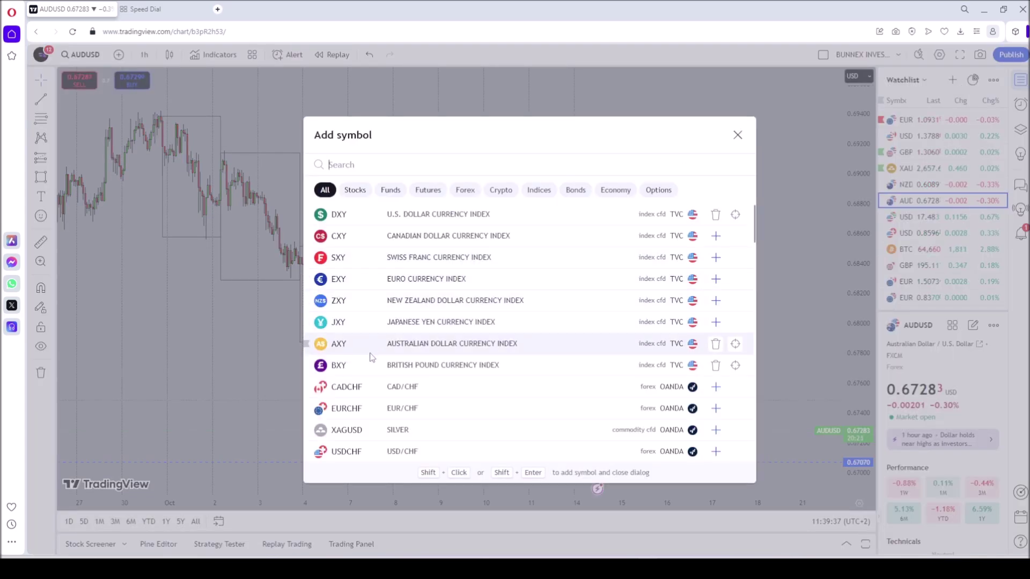
click(360, 301)
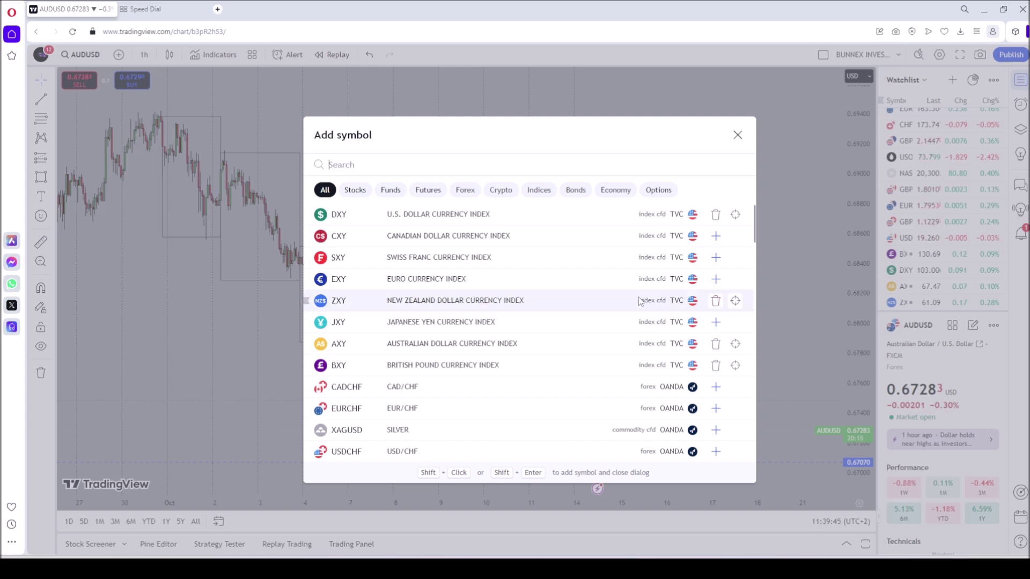
click(715, 301)
click(739, 308)
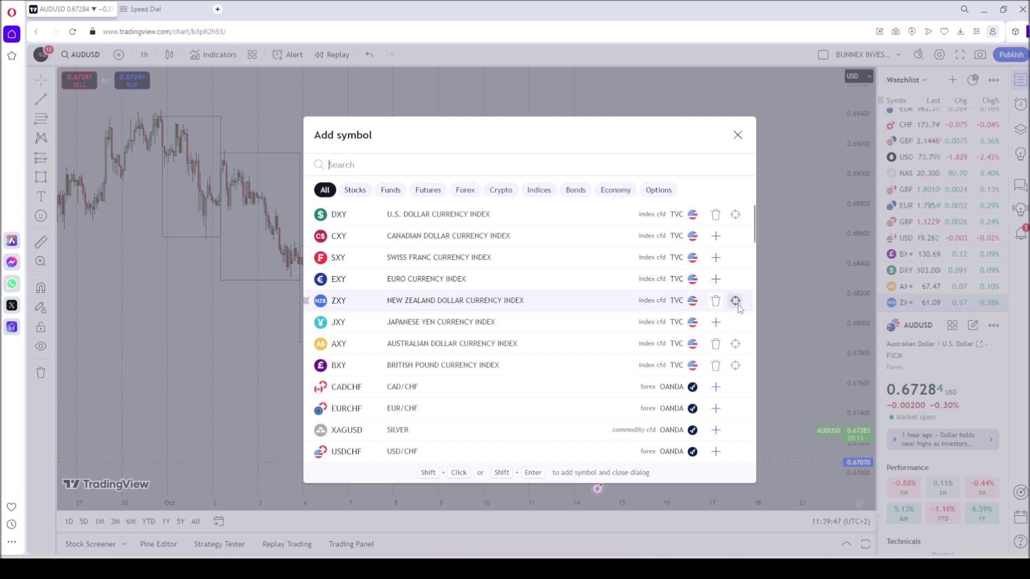
click(716, 302)
click(717, 304)
click(738, 135)
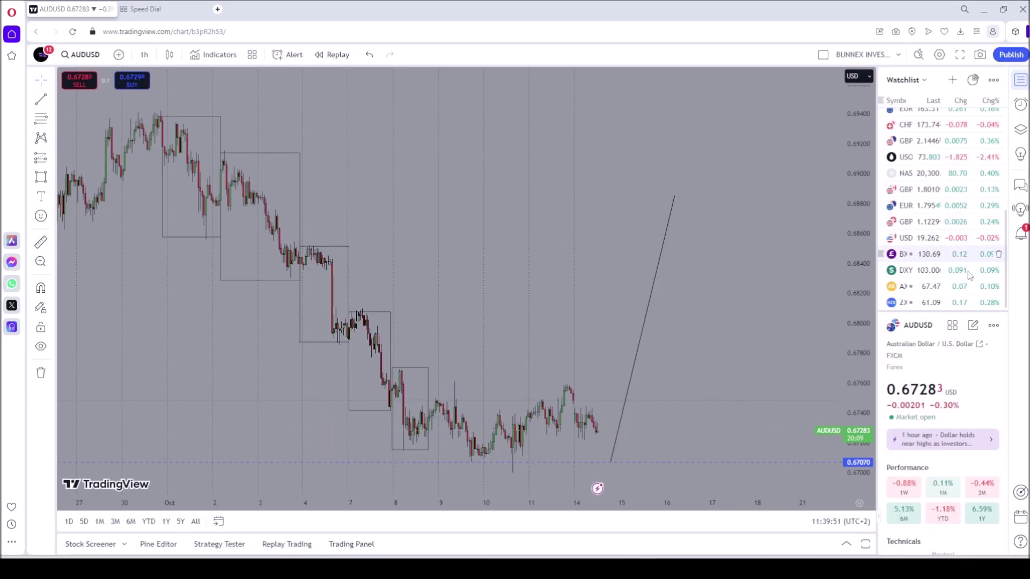
- Open the ZXY chart from the watchlist and remove its existing drawings
click(944, 301)
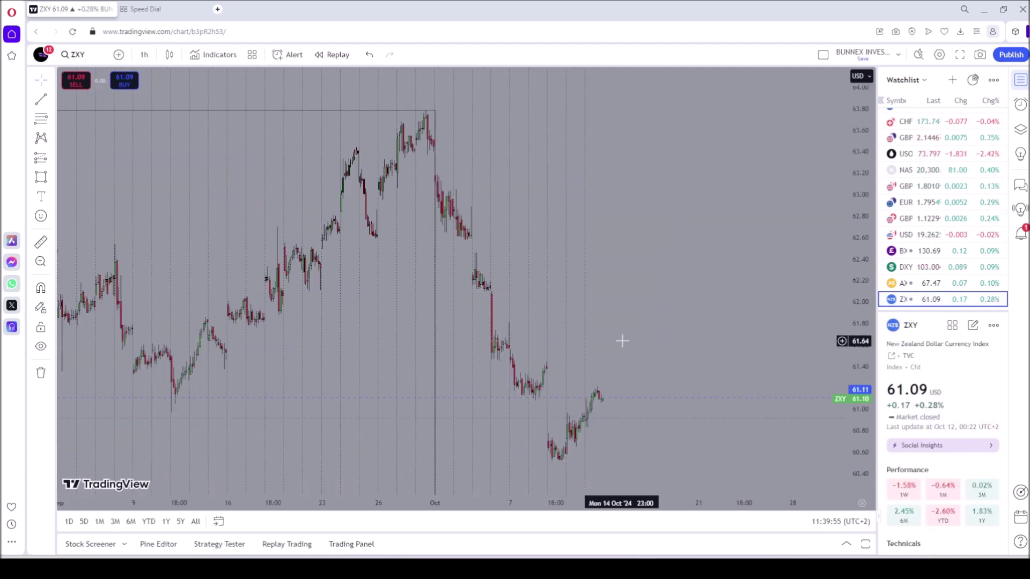
right_click(591, 266)
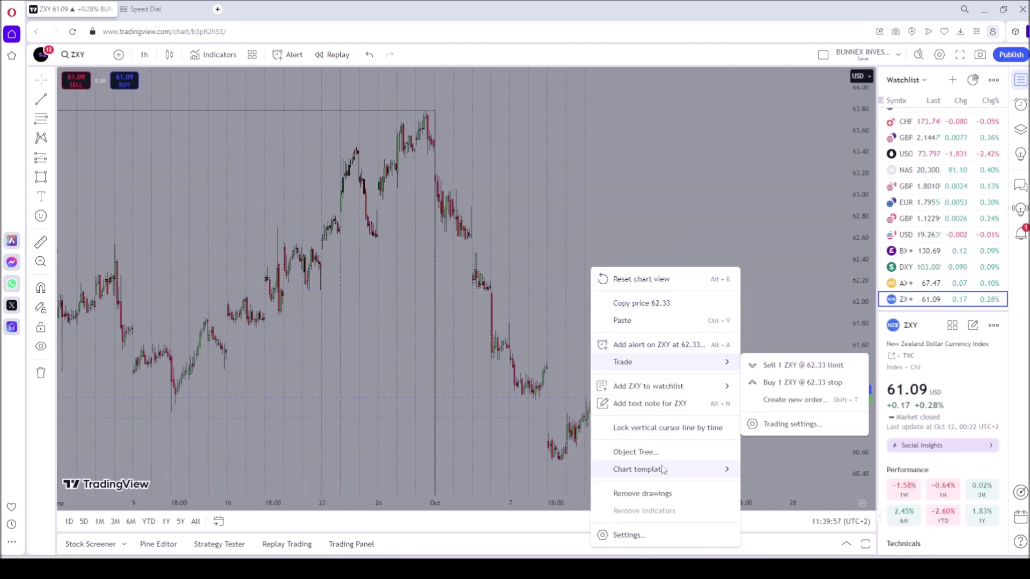